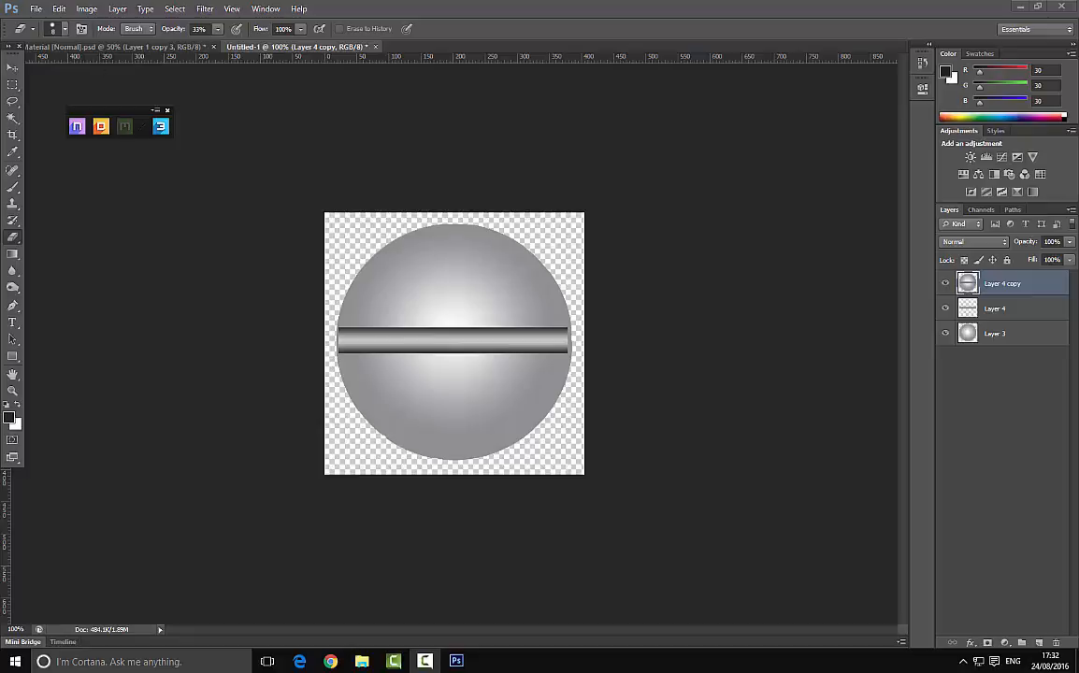
Delete the Layer 4 copy layer and check the bar by toggling the visibility of Layer 4
key("ctrl+plus")
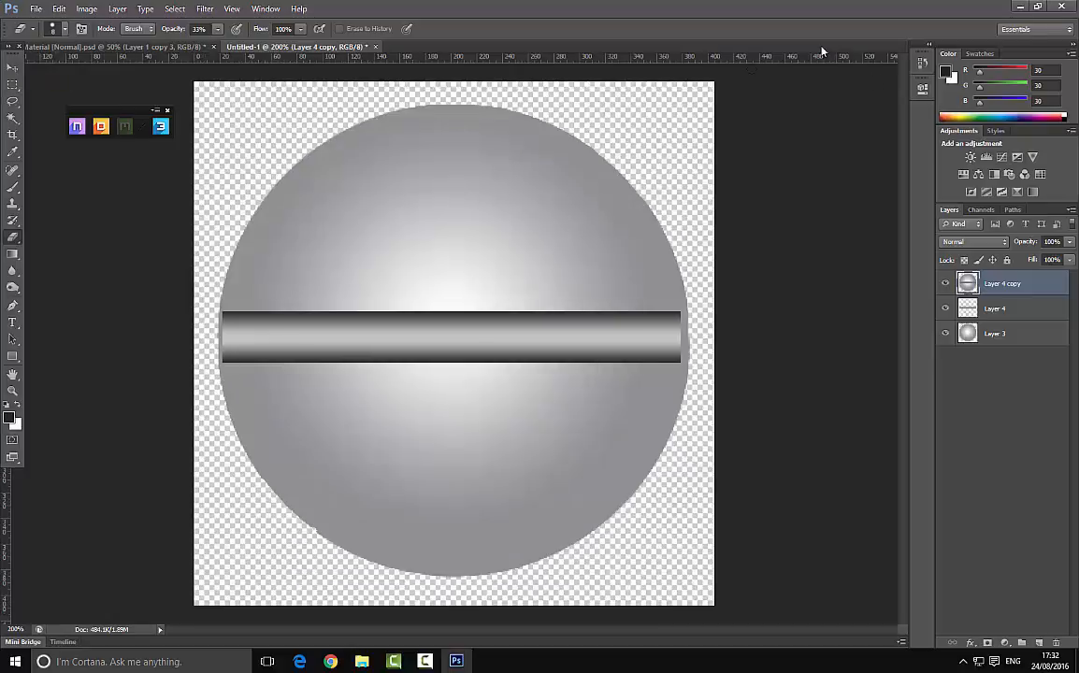
left_click_drag(1041, 281, 1058, 642)
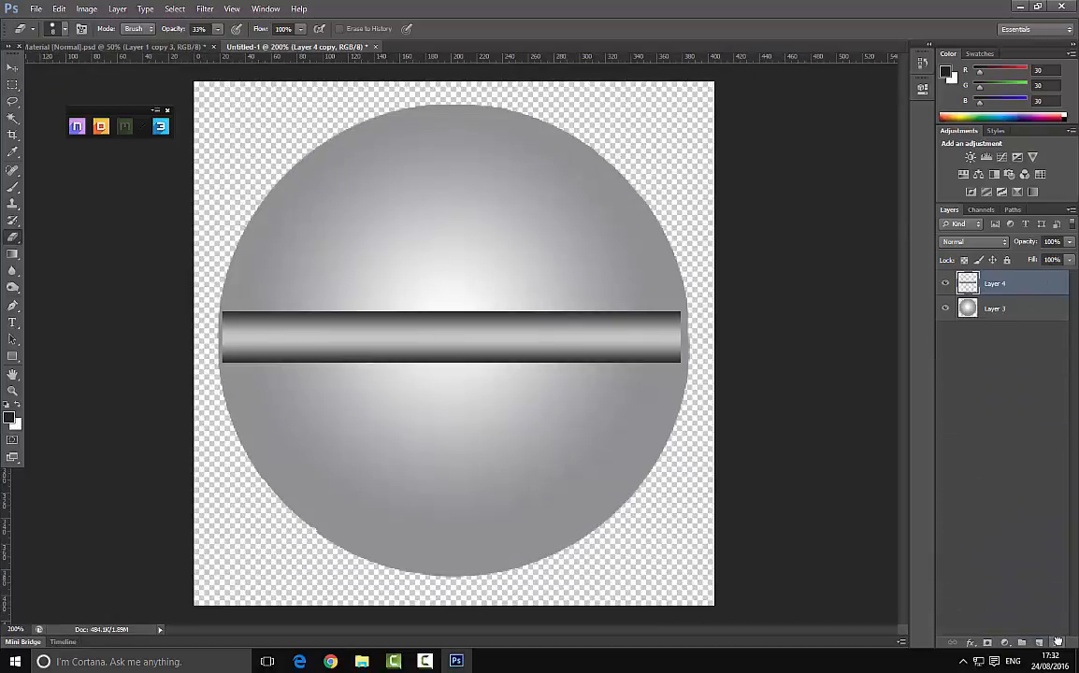
left_click(946, 285)
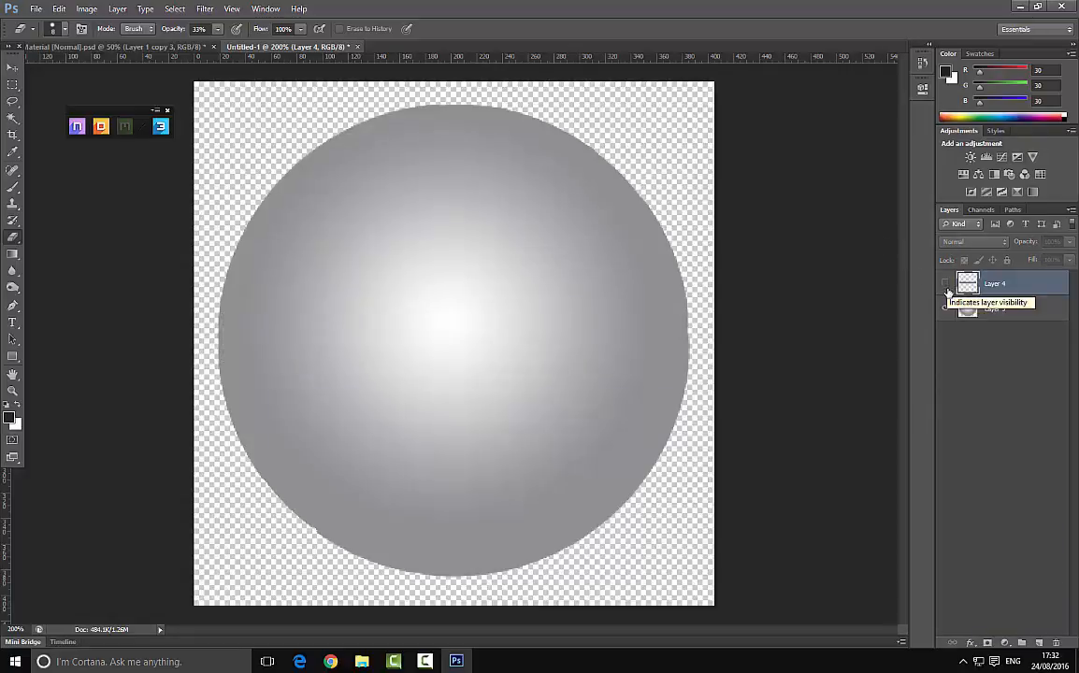
left_click(956, 299)
left_click(992, 284)
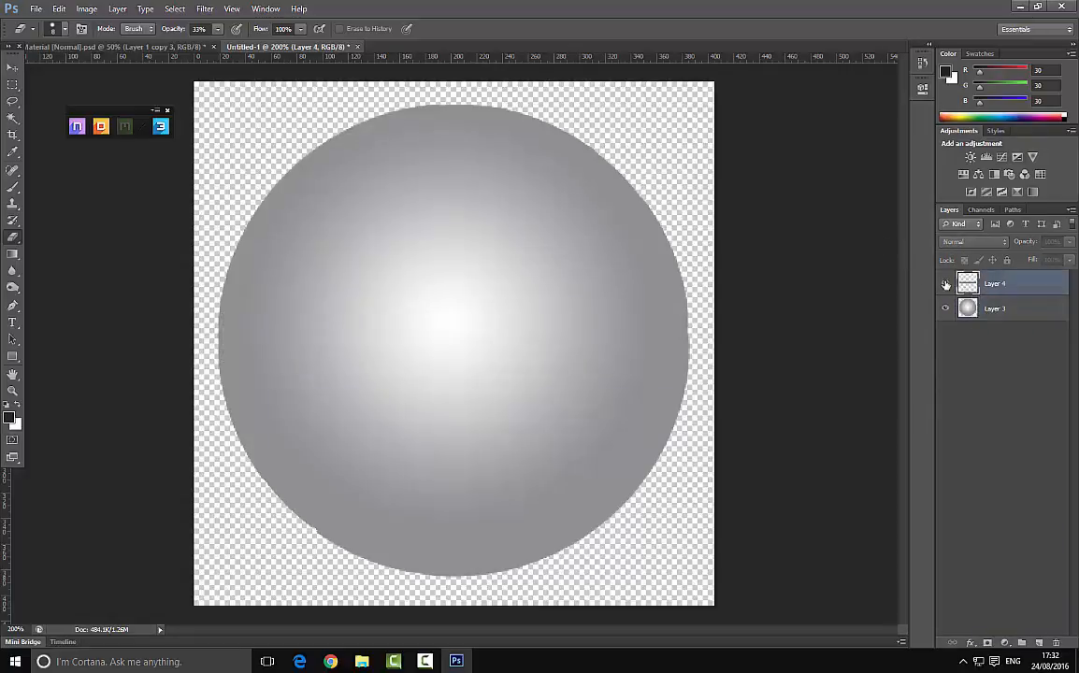
left_click(945, 284)
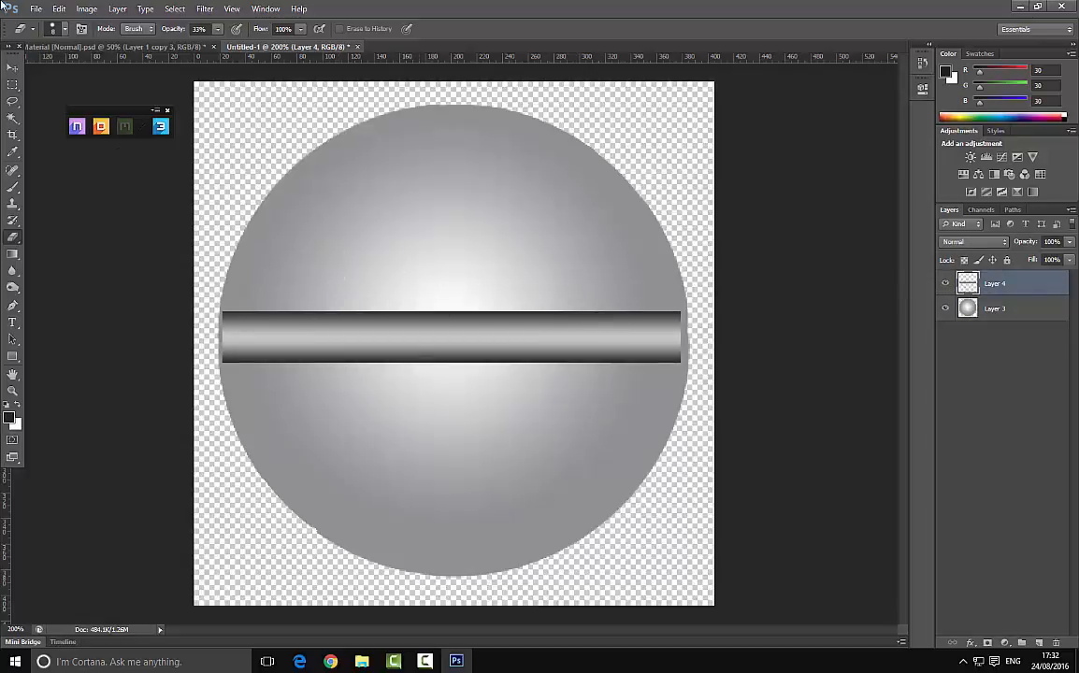
Scale the bar on Layer 4 to about 100.84% width, extending it toward the circle's right edge
left_click(58, 9)
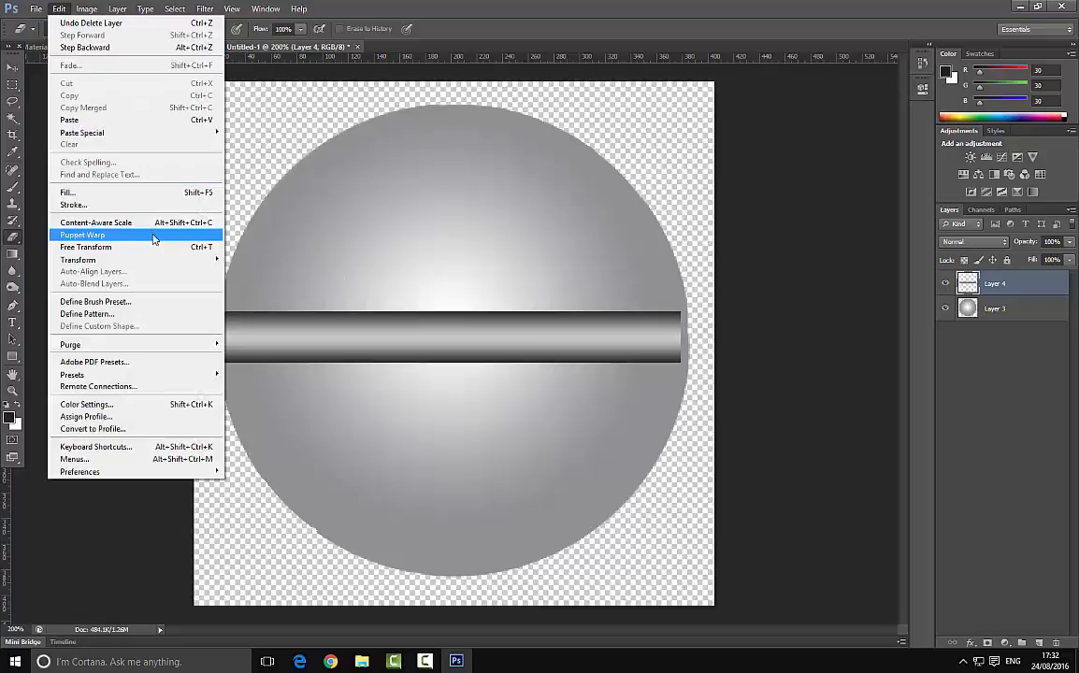
mouse_move(136, 261)
left_click(301, 277)
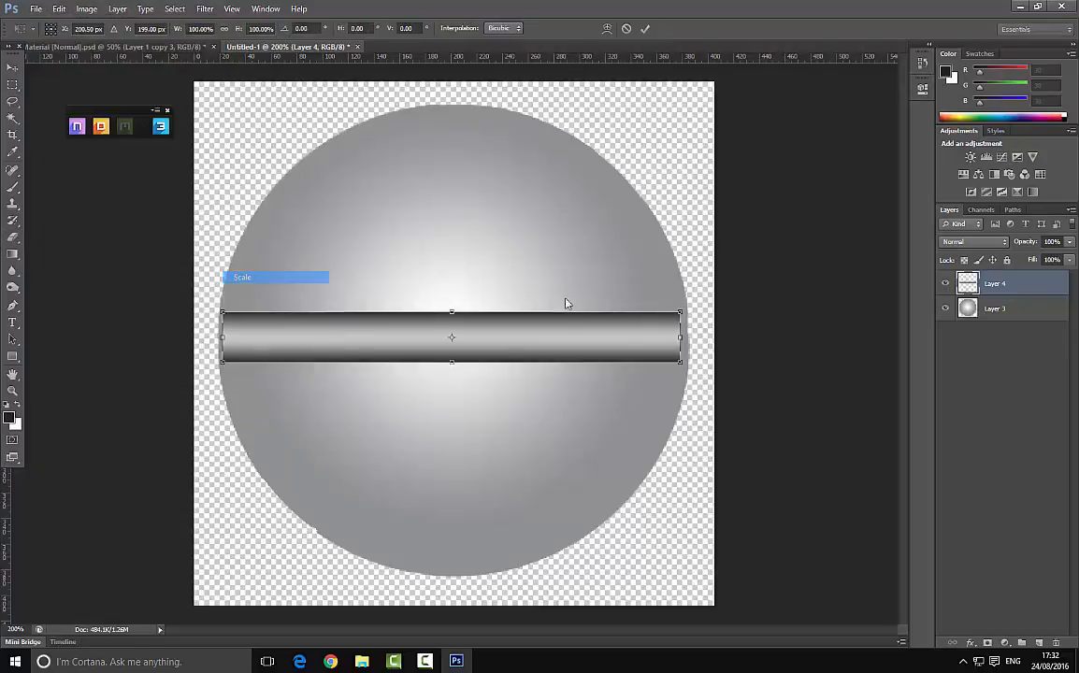
left_click_drag(686, 337, 689, 337)
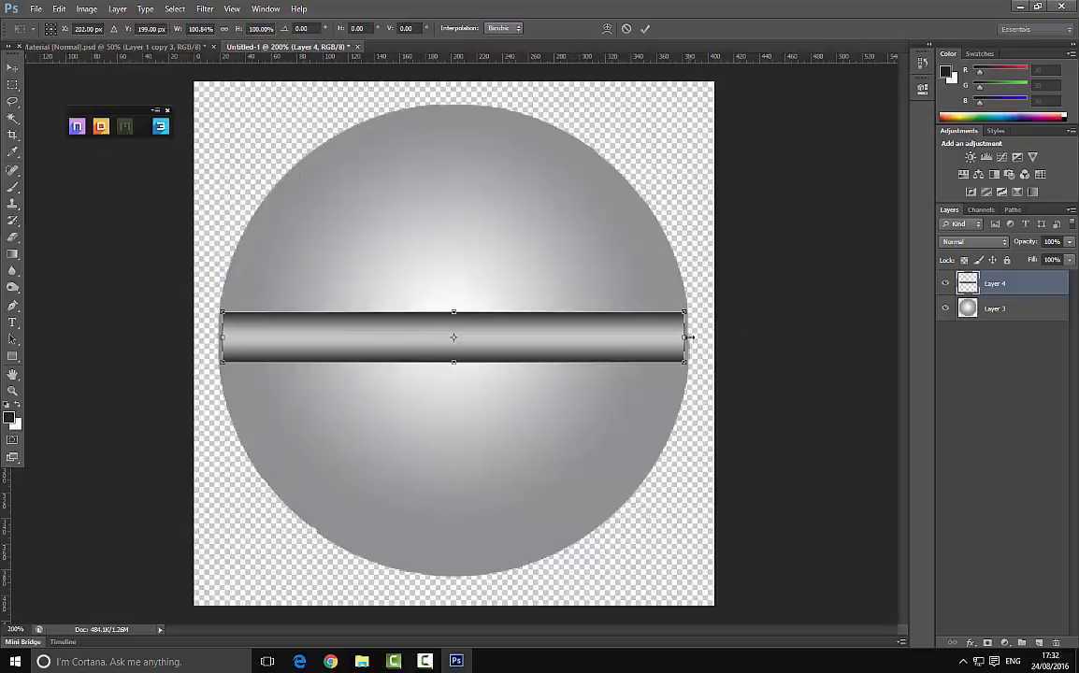
key("Return")
Duplicate Layer 4 and Layer 3 together and merge the duplicates into a single layer above the originals
left_click(1015, 310, "shift")
left_click_drag(1015, 311, 1039, 642)
right_click(1027, 309)
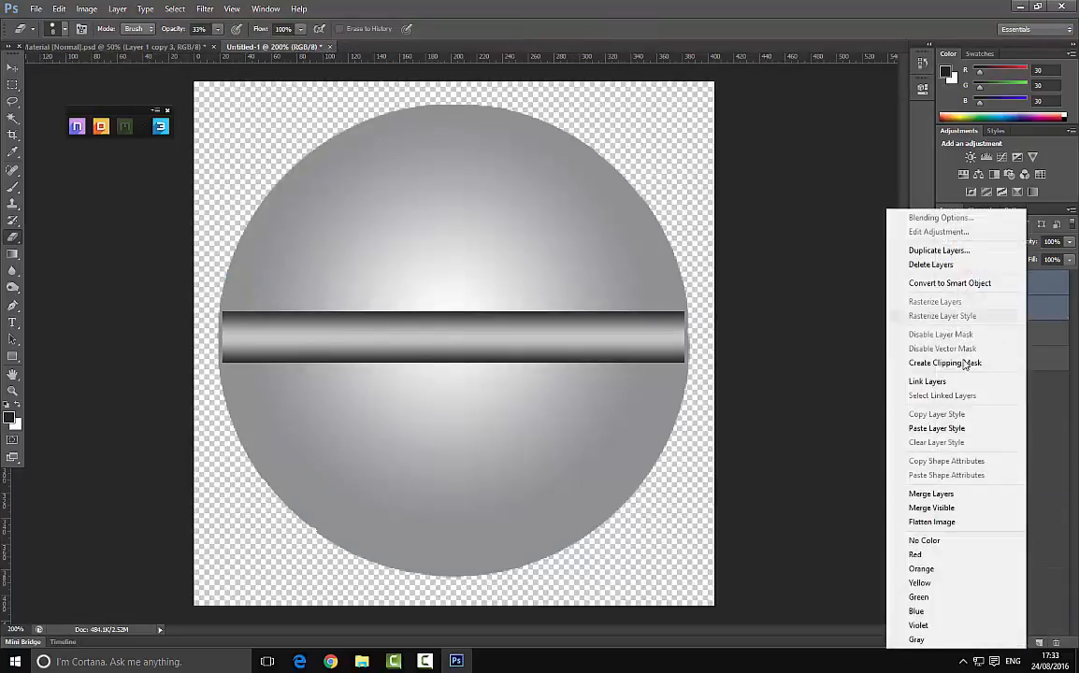
left_click(932, 494)
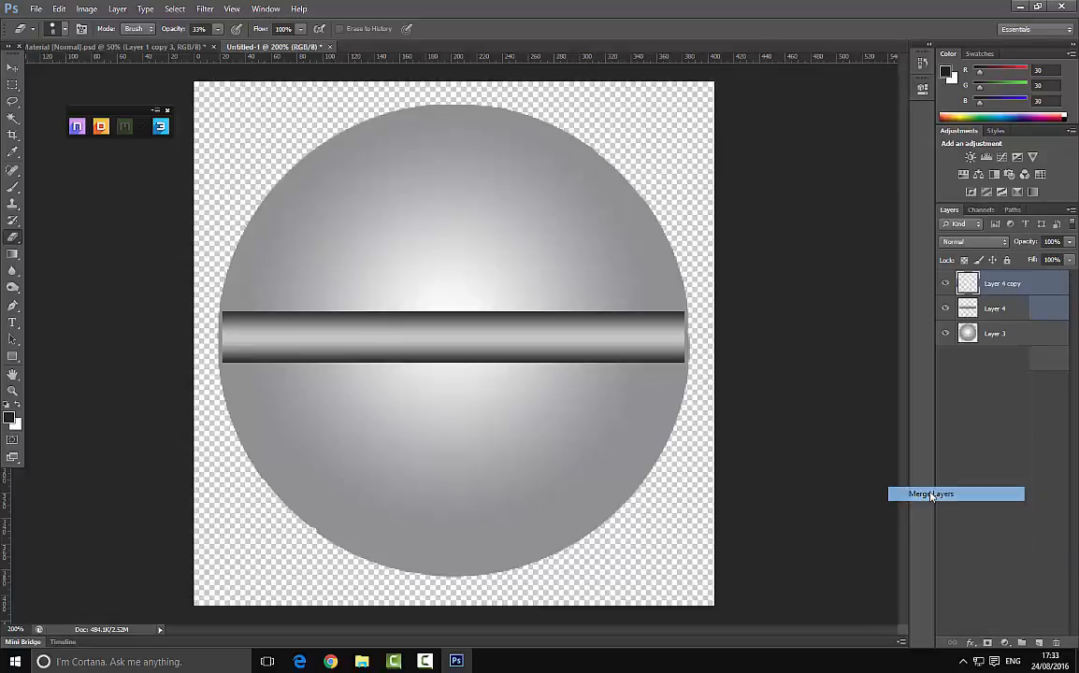
key("ctrl+minus")
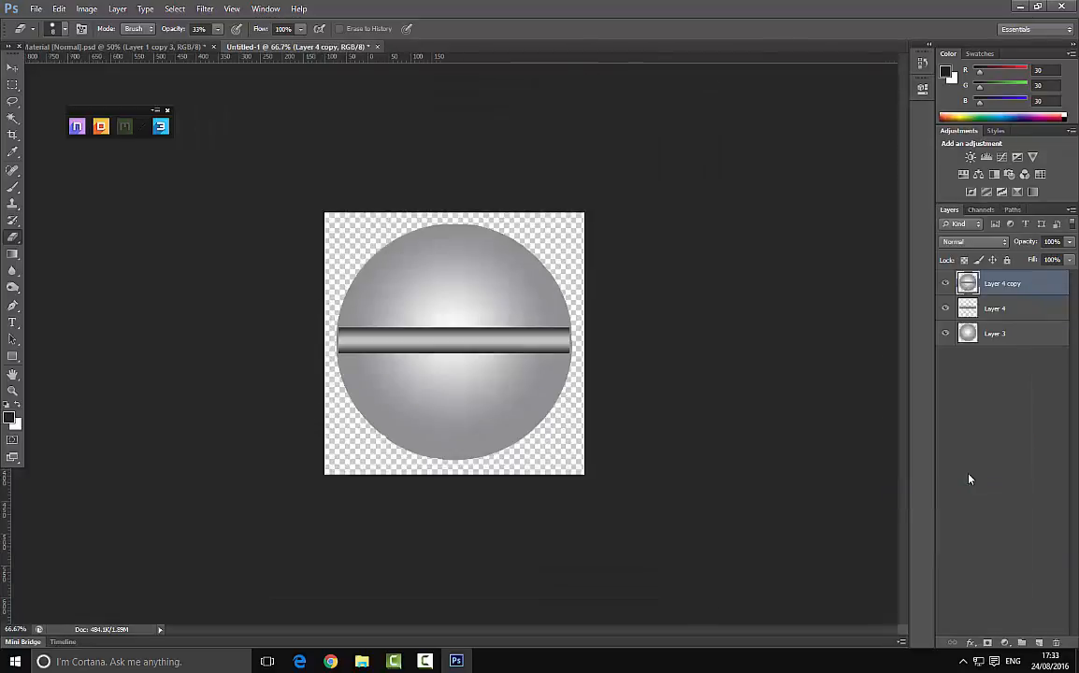
key("ctrl+minus")
key("ctrl+plus")
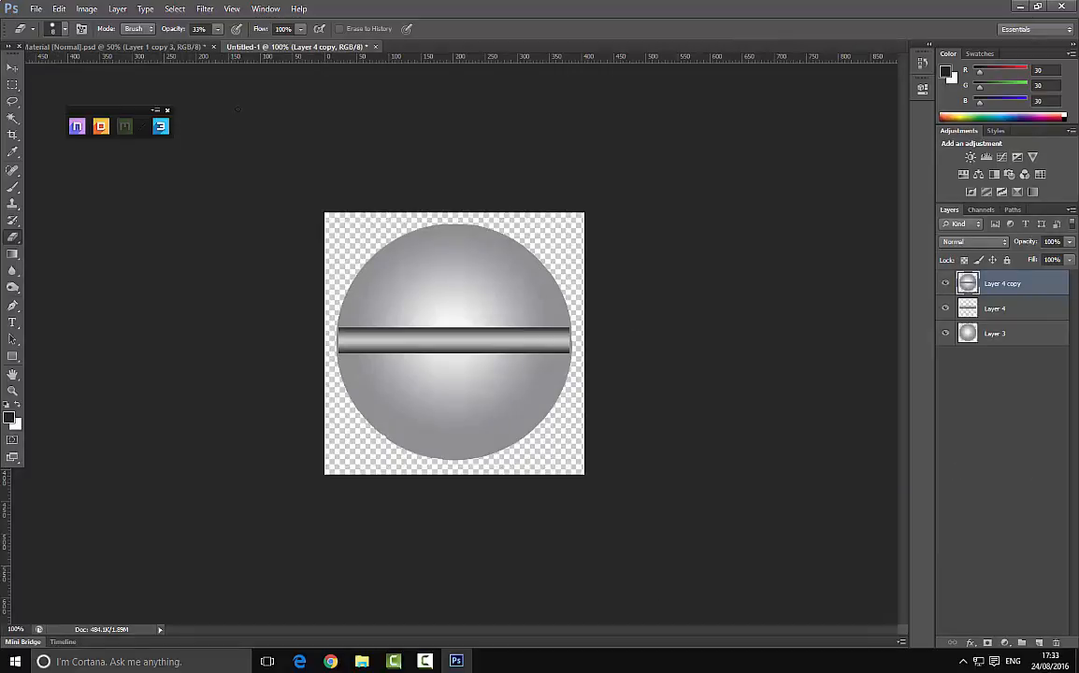
Open the nDo normal-map tool for the merged screw-head layer in the Untitled-1 document
left_click(122, 47)
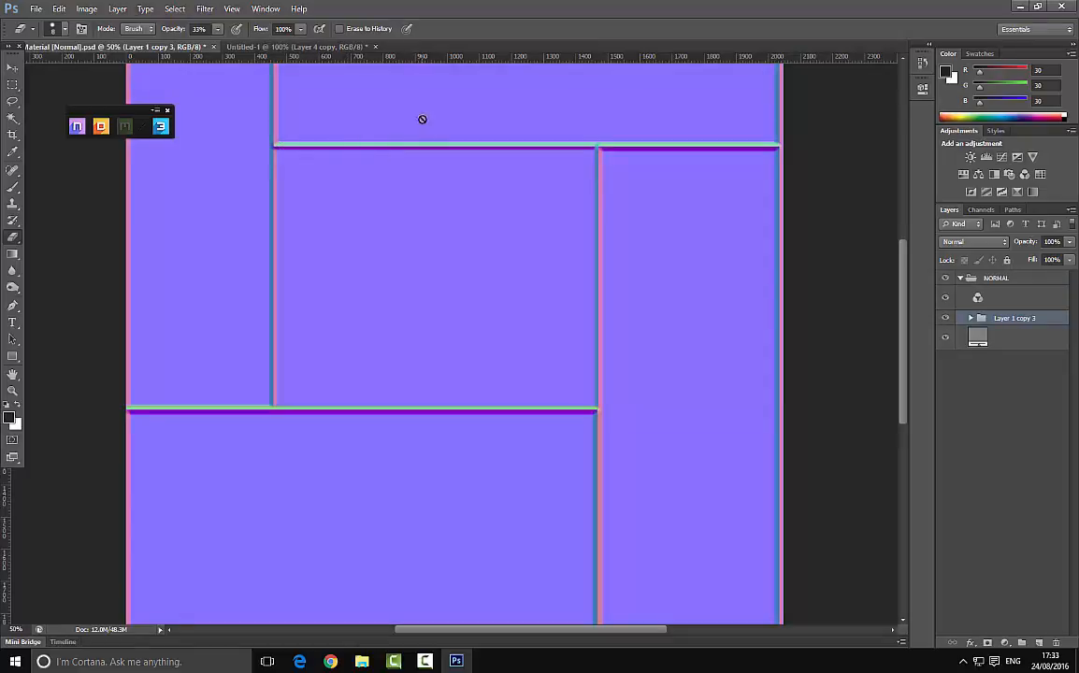
left_click(319, 48)
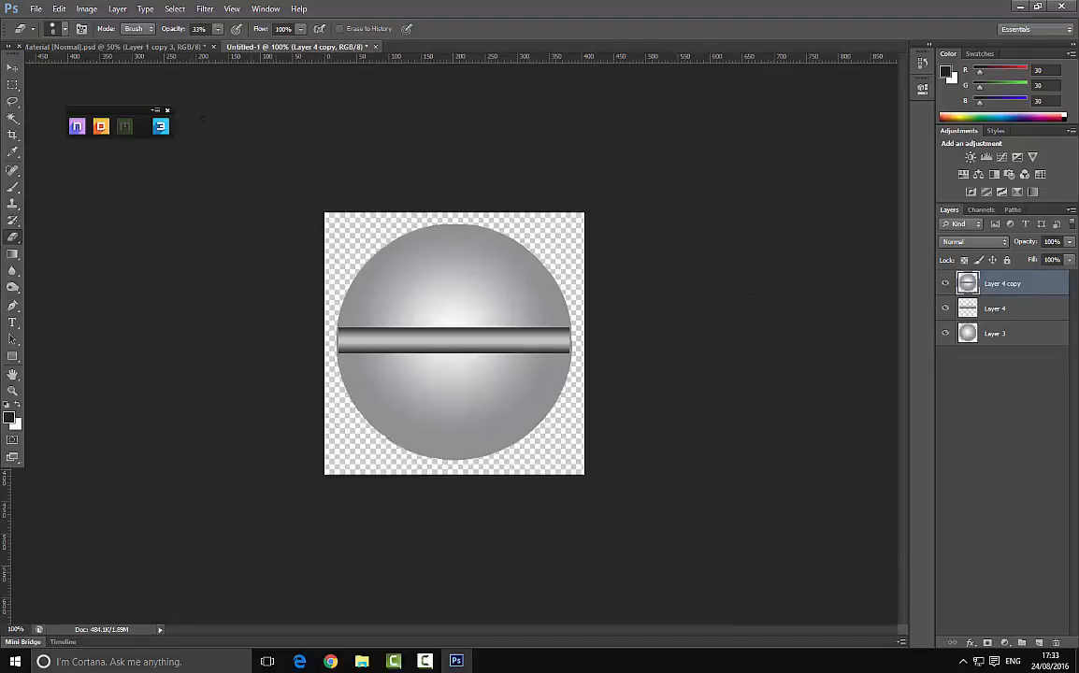
left_click(13, 68)
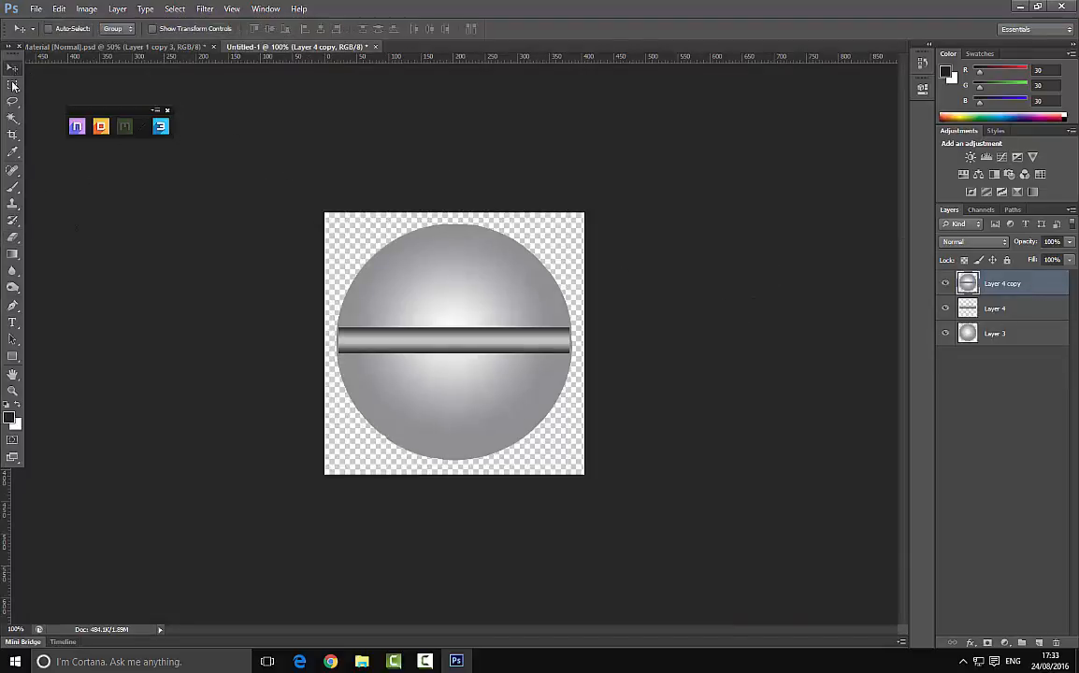
left_click(78, 127)
left_click_drag(415, 338, 132, 128)
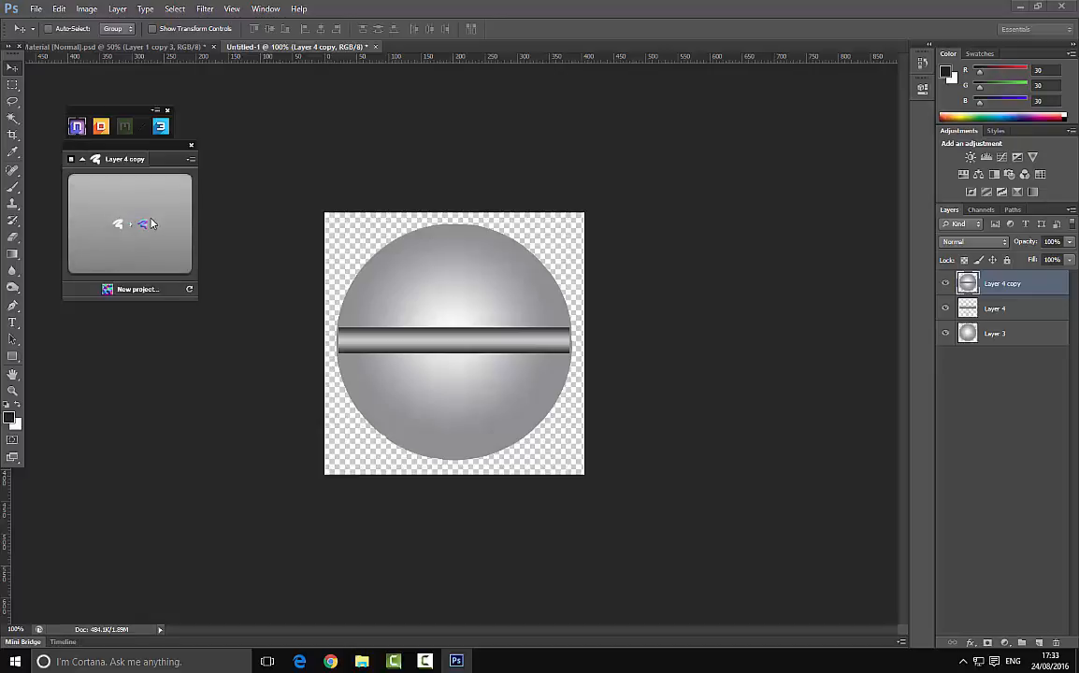
left_click(192, 162)
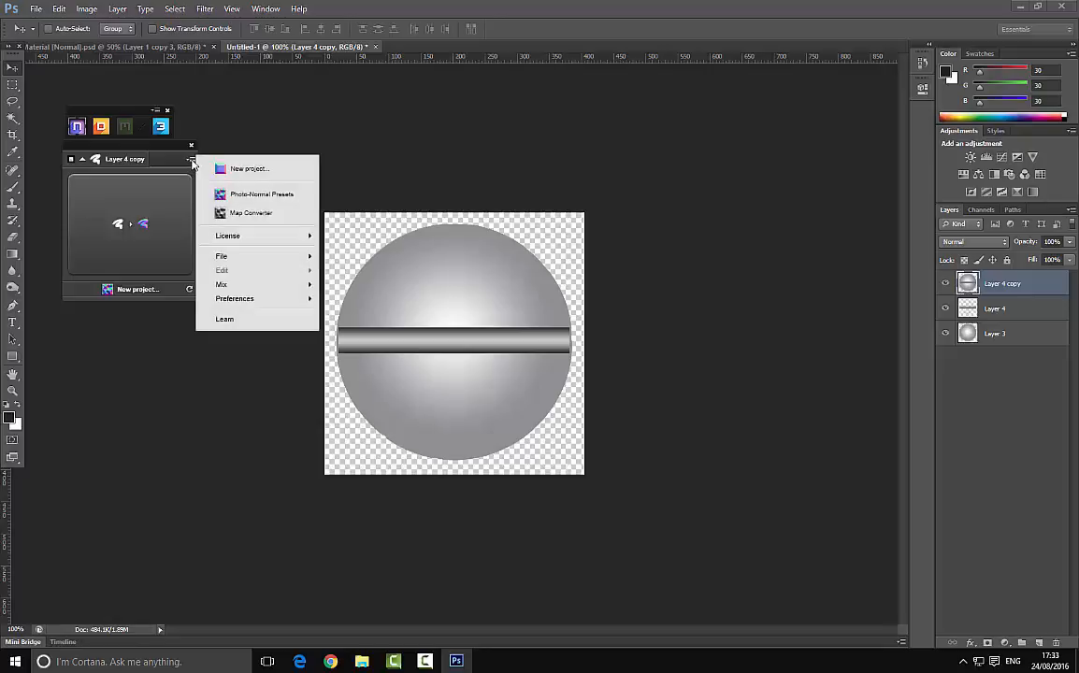
left_click(192, 162)
left_click(192, 162)
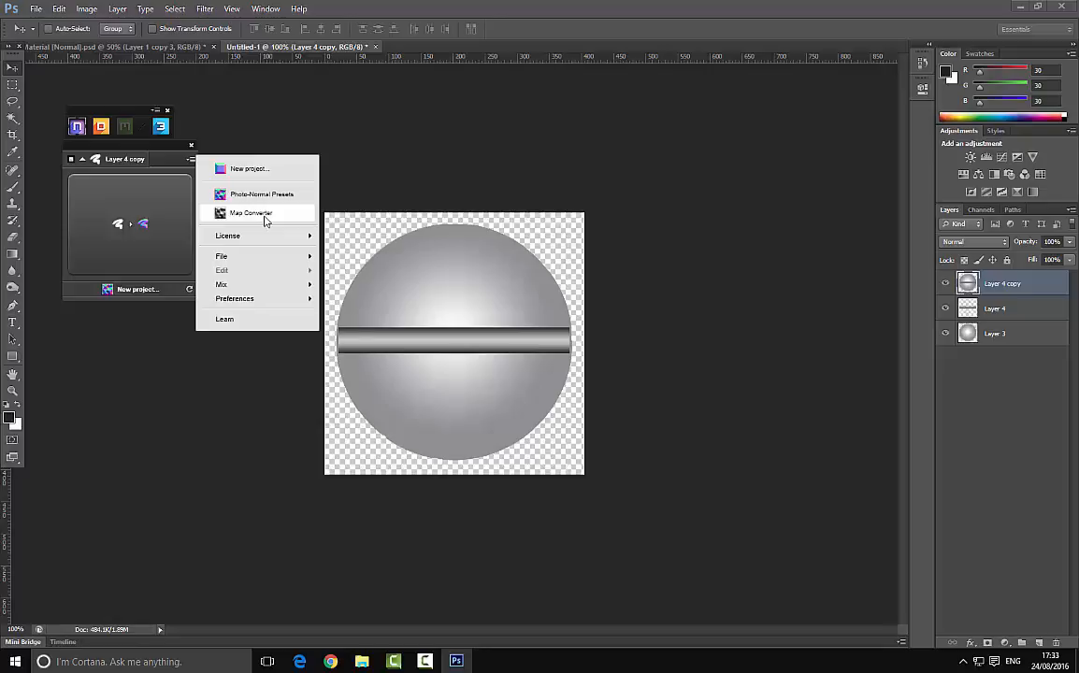
left_click(266, 219)
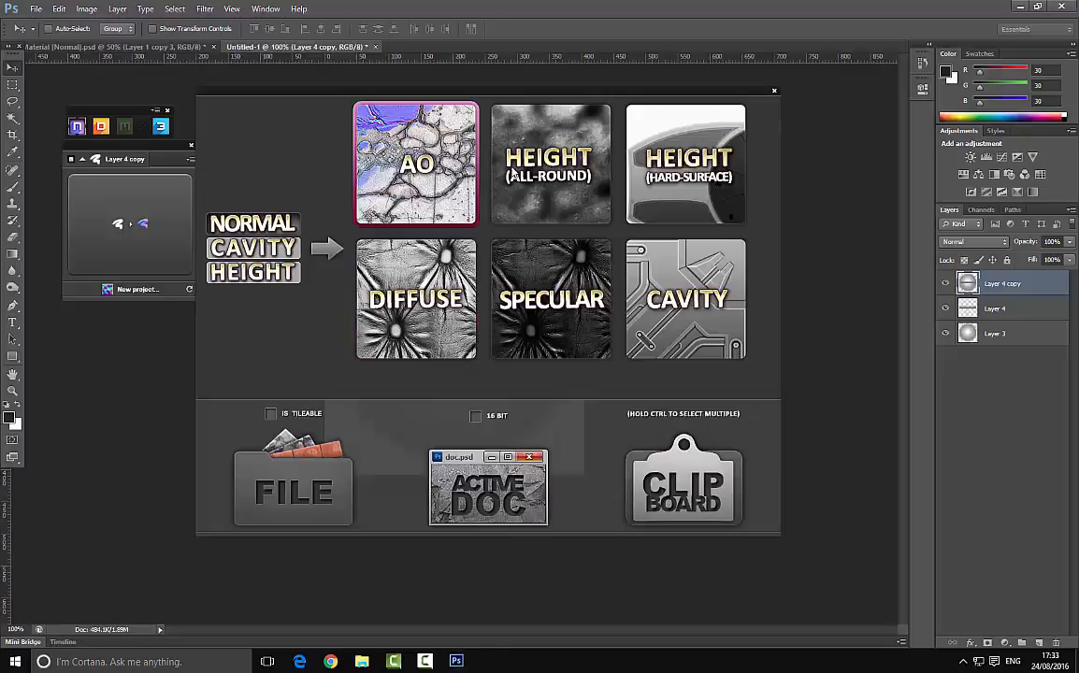
left_click(774, 91)
Open the Photo-Normal Presets and browse the preset library for one suited to the screw head
left_click(191, 159)
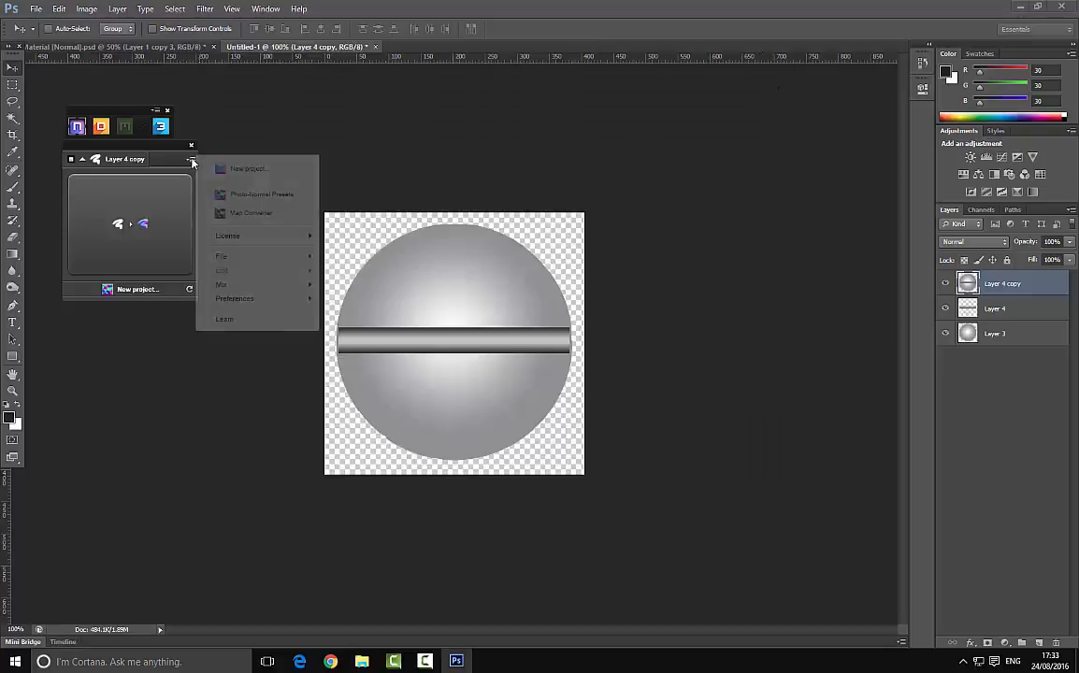
left_click(261, 195)
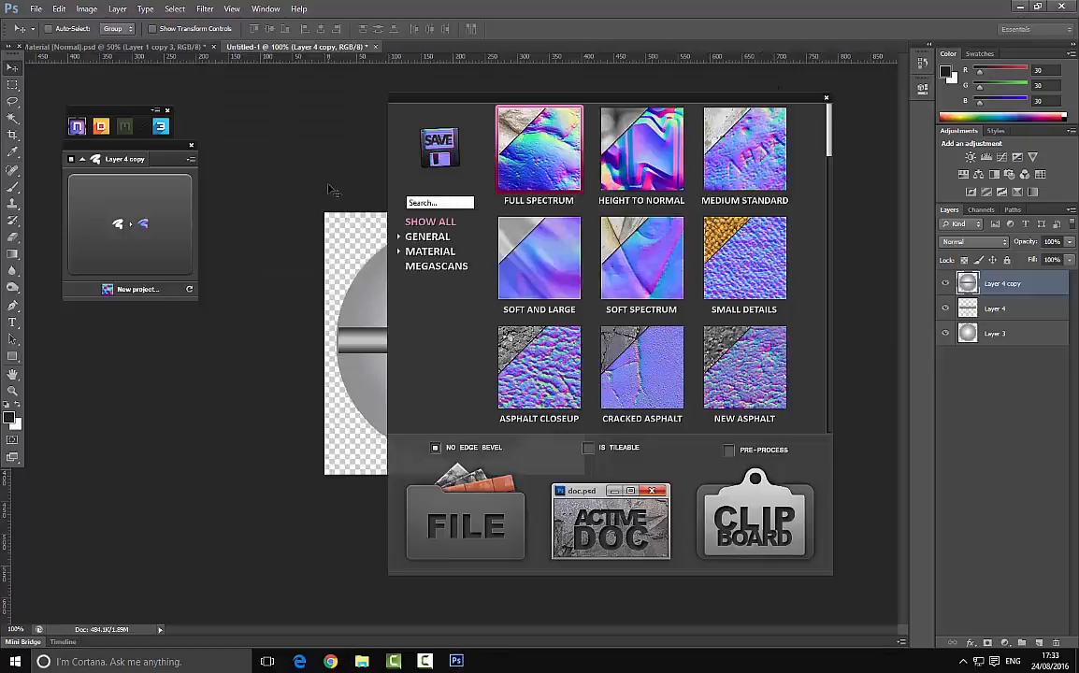
scroll(655, 262, "down", 4)
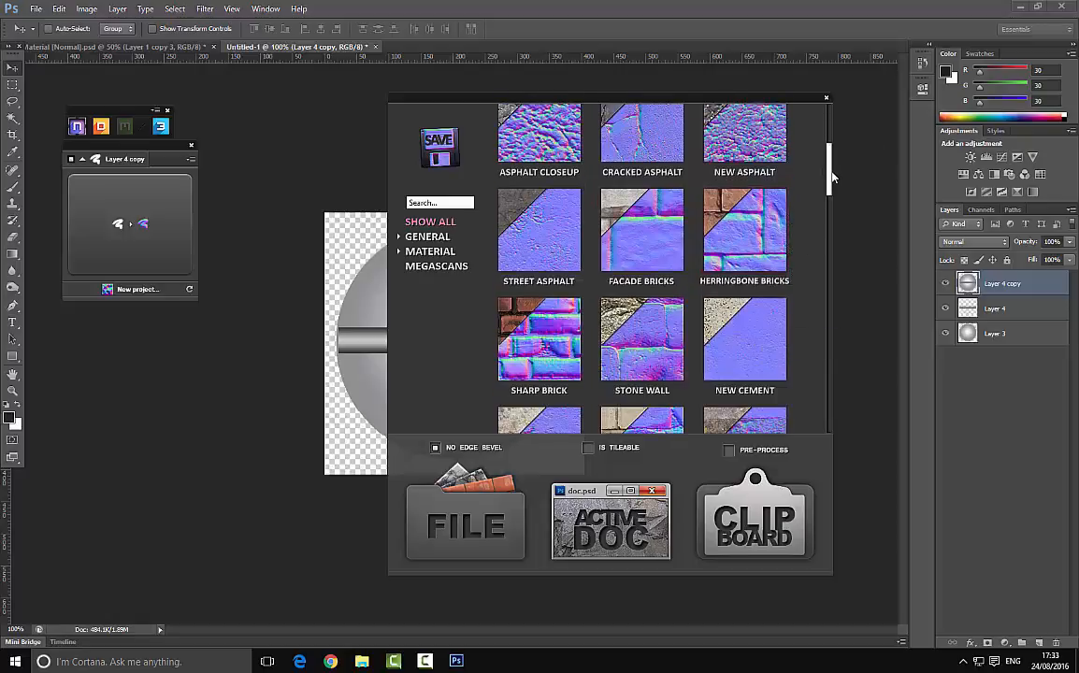
scroll(831, 182, "down", 2)
scroll(833, 194, "down", 7)
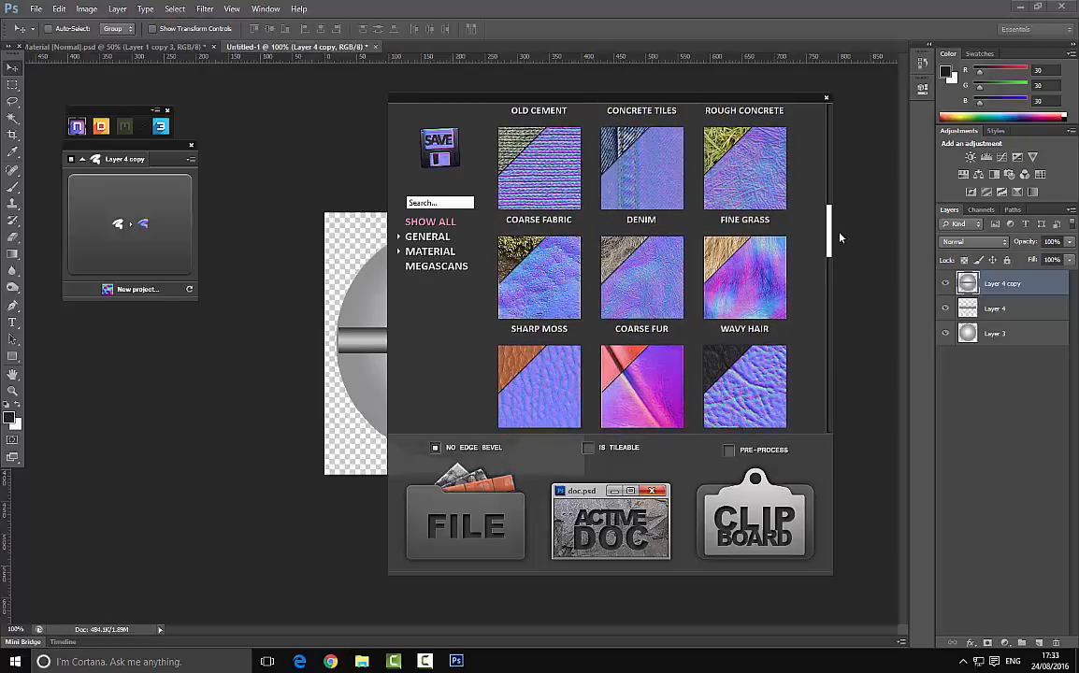
left_click_drag(841, 255, 839, 386)
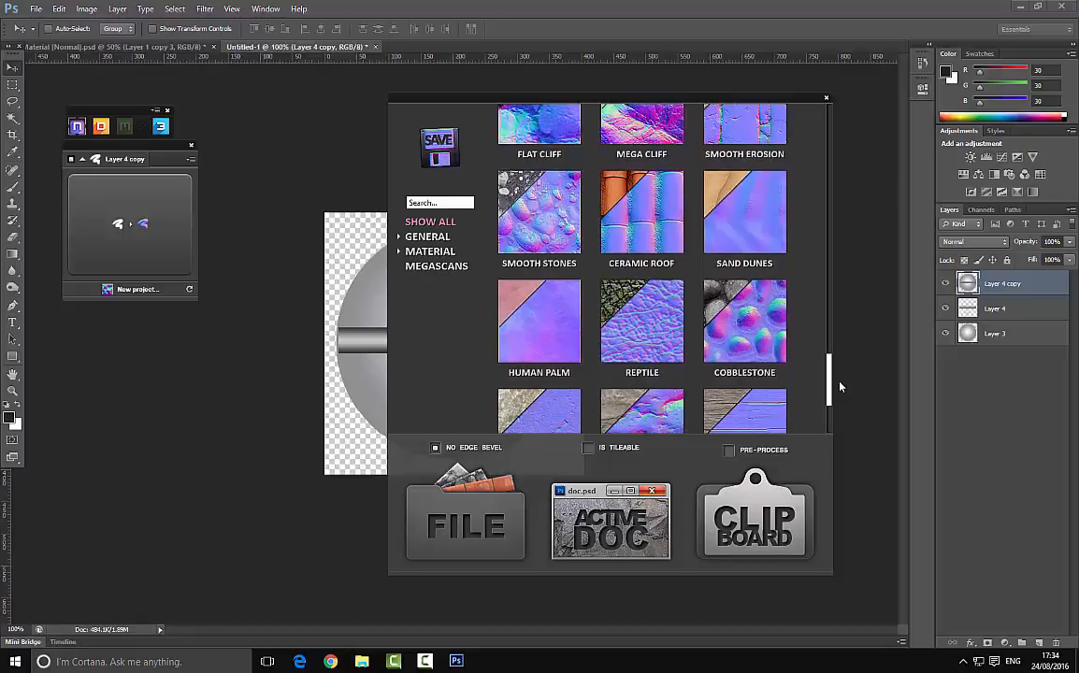
left_click_drag(840, 387, 836, 130)
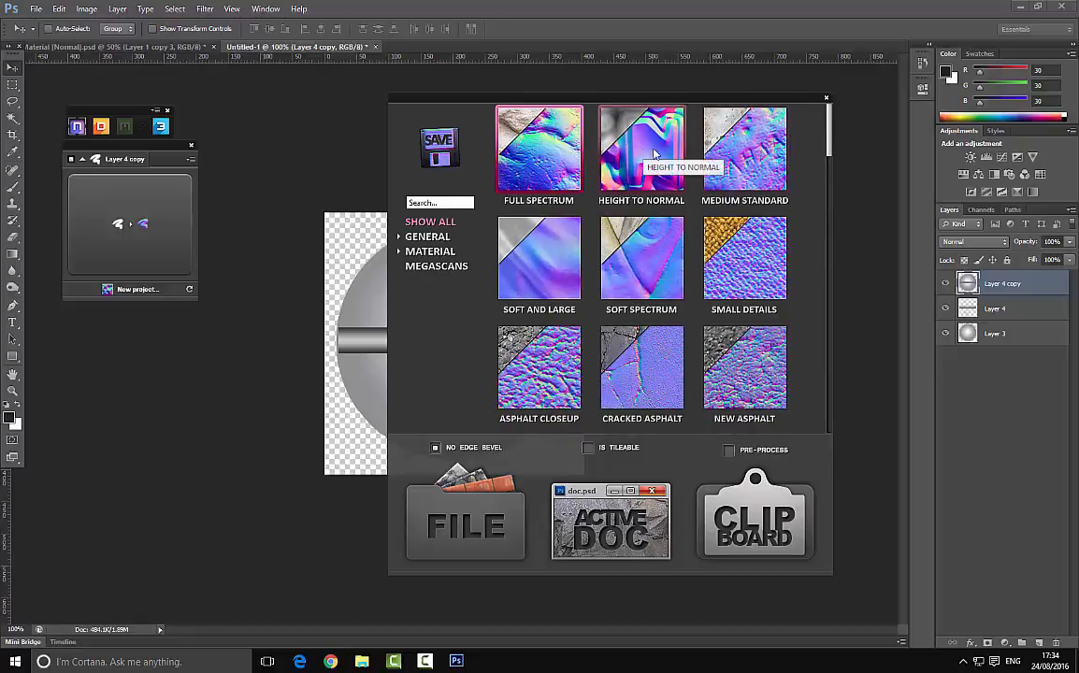
left_click_drag(831, 126, 829, 98)
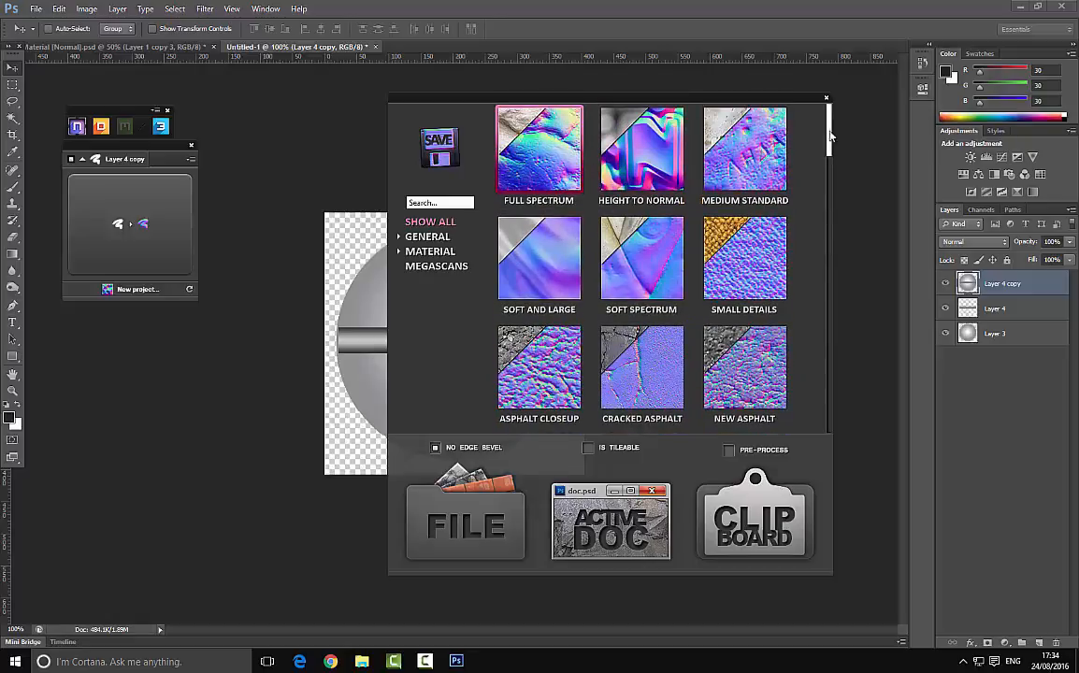
left_click_drag(828, 140, 828, 393)
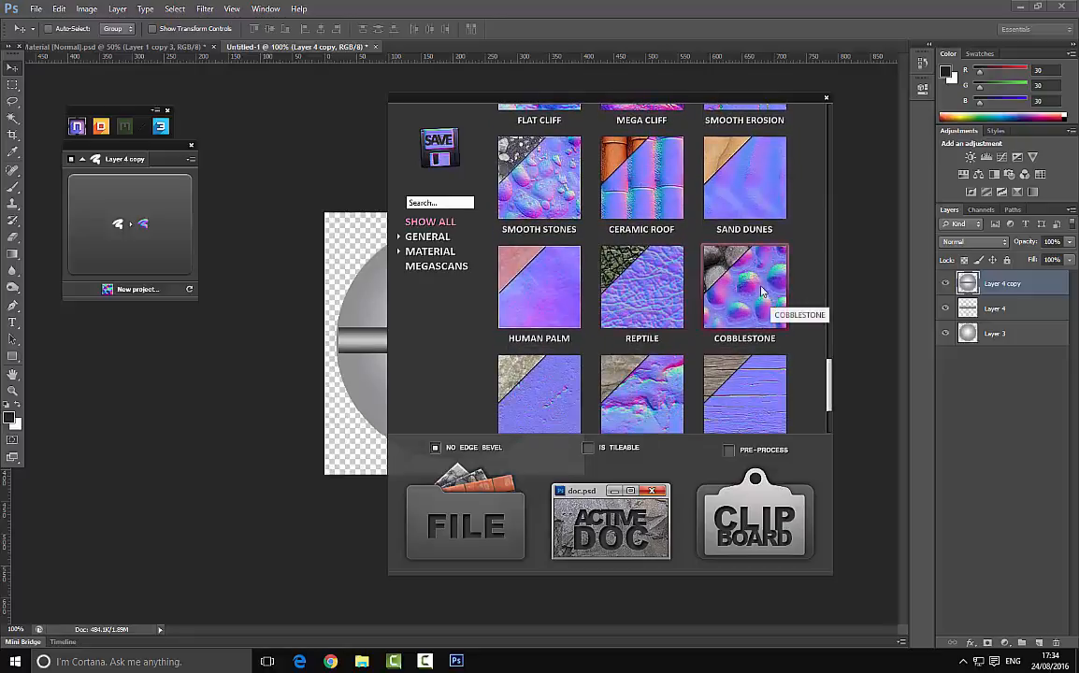
left_click_drag(830, 390, 840, 133)
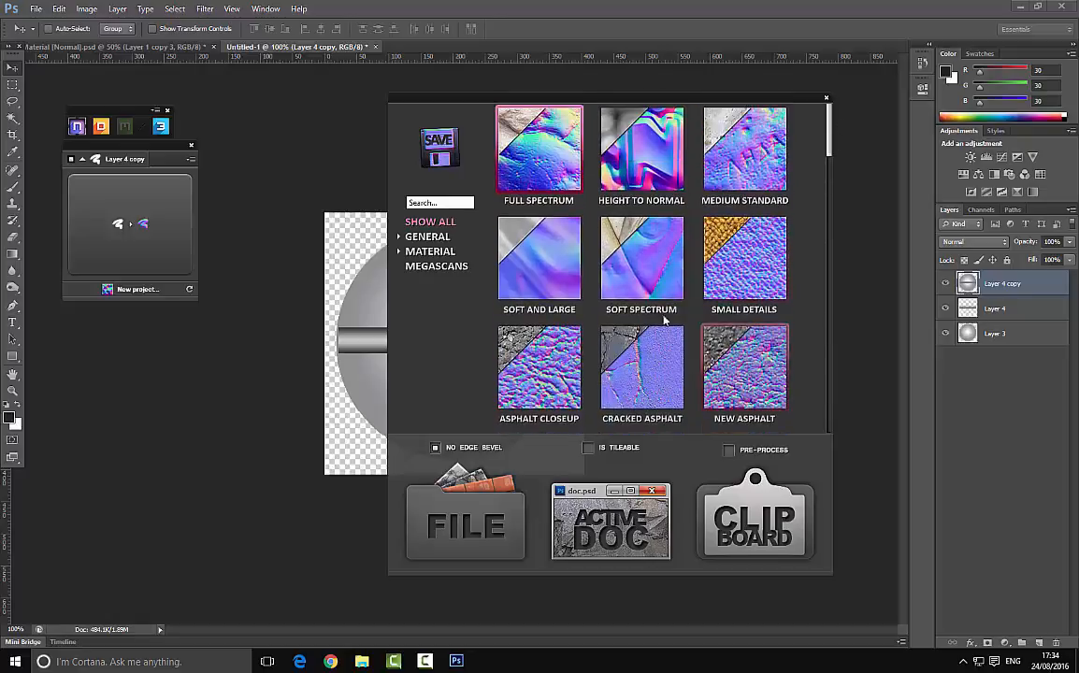
Generate a normal map from the active document with the Height to Normal preset and reduce its Concavities to about two thirds
left_click(624, 185)
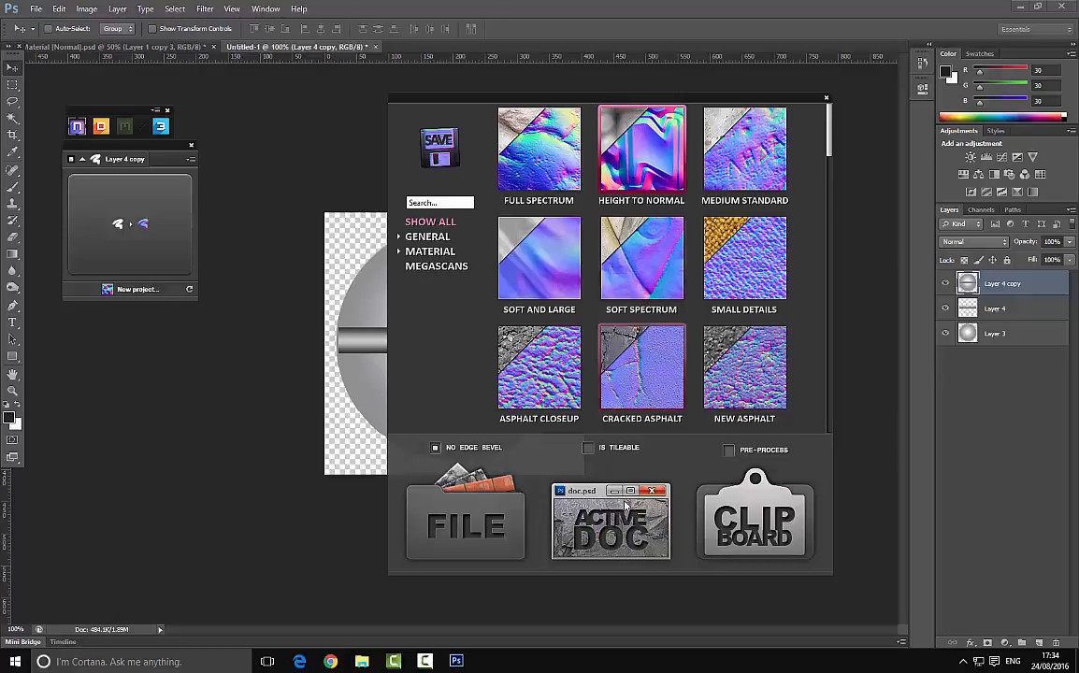
left_click(609, 533)
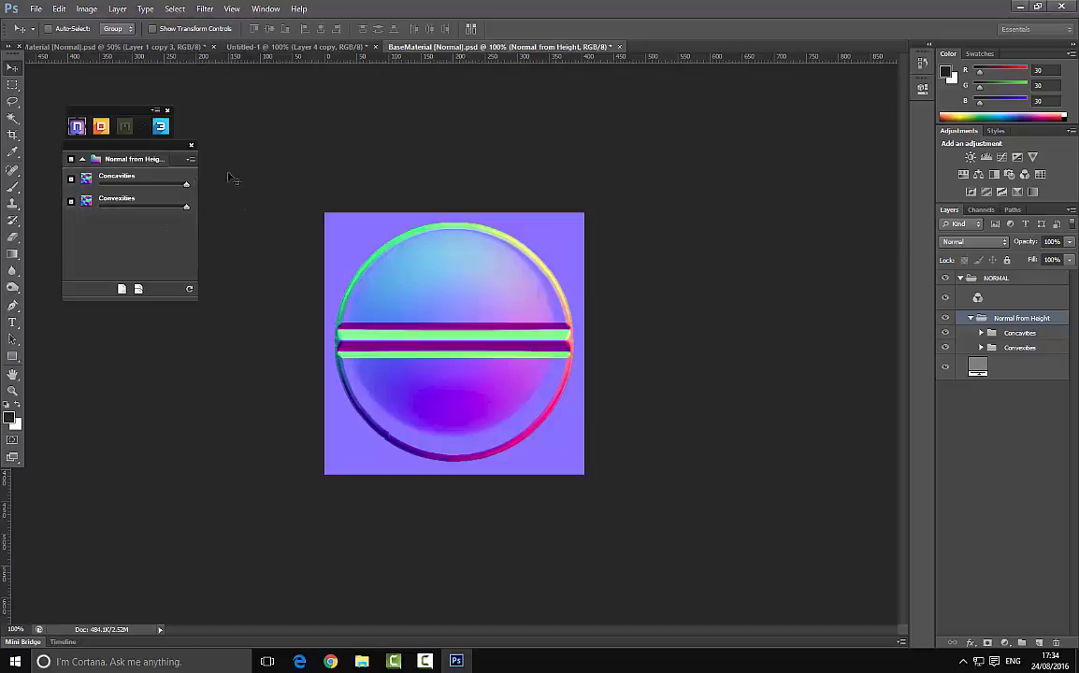
left_click_drag(188, 182, 136, 185)
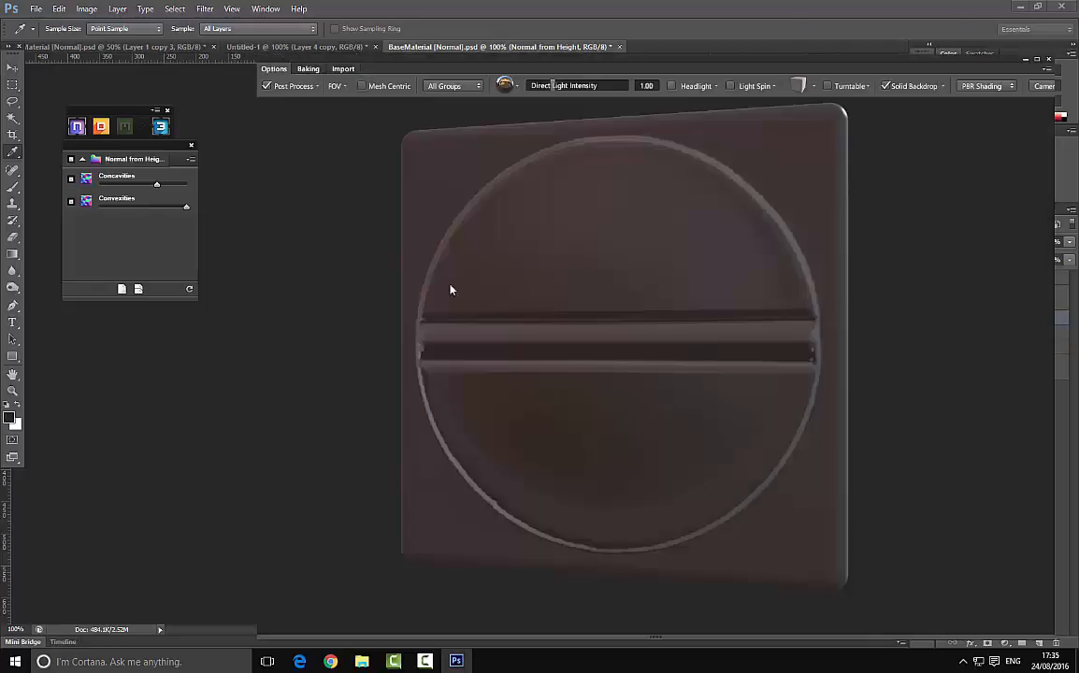
Examine the screw head's normal map in the 3D preview, switching the mesh from the cube to the flat plane
left_click_drag(450, 290, 551, 323)
left_click_drag(619, 342, 666, 181)
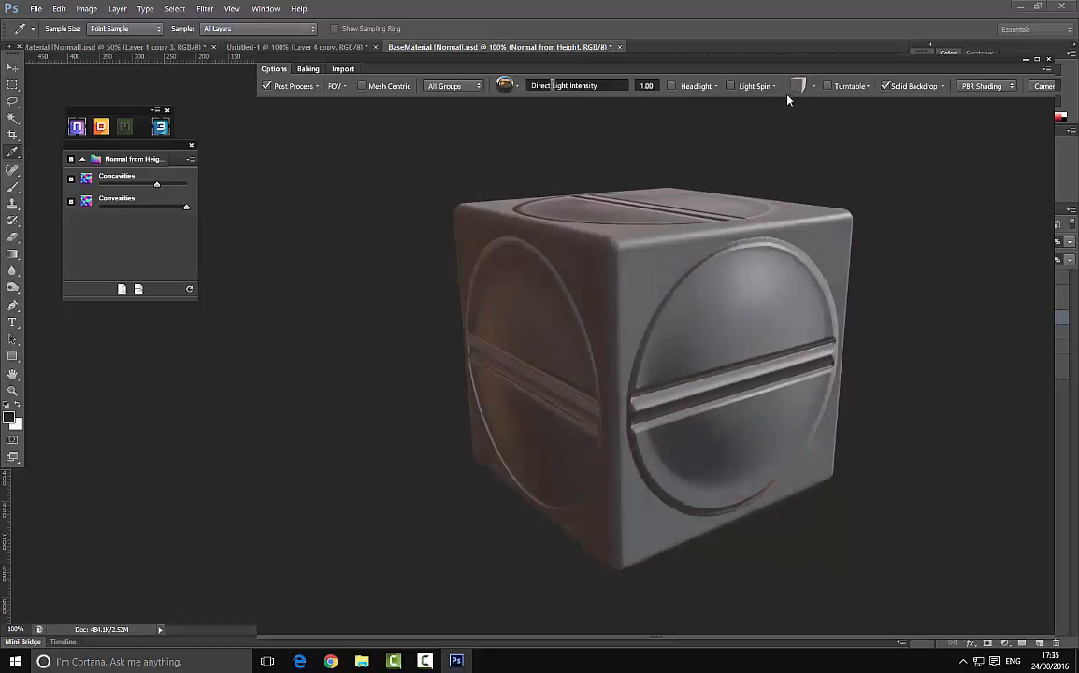
left_click(816, 86)
left_click(850, 111)
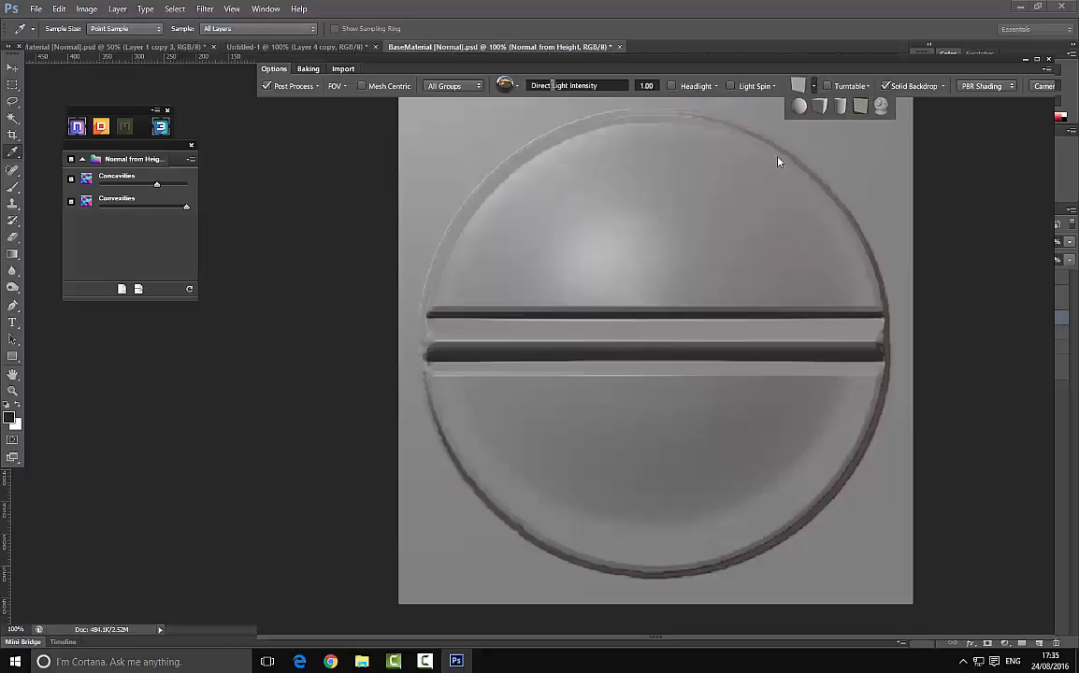
left_click_drag(518, 314, 547, 404)
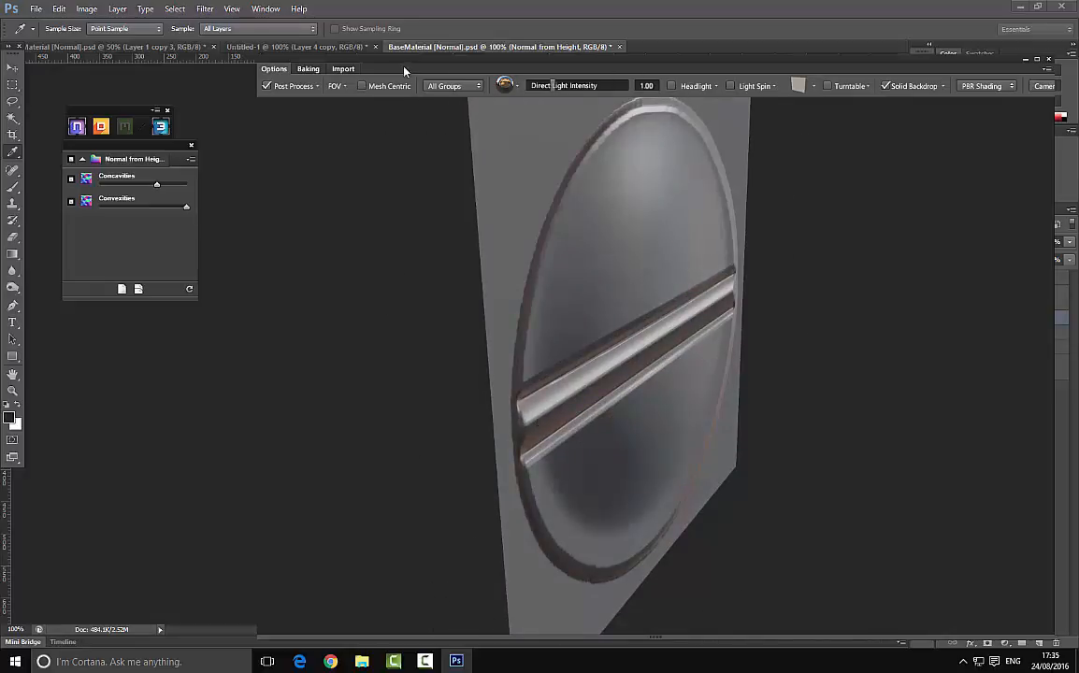
left_click_drag(404, 69, 345, 74)
mouse_move(514, 329)
left_mouse_down()
mouse_move(530, 296)
mouse_move(501, 342)
mouse_move(515, 332)
left_mouse_up()
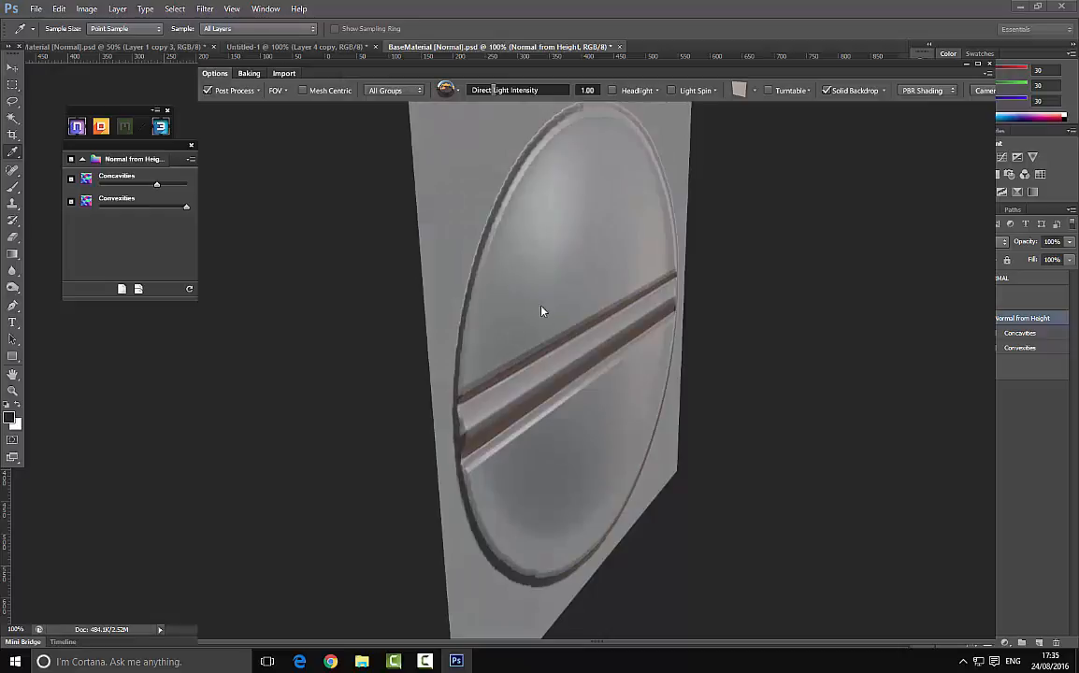
Close the 3D preview and discard the generated normal-map document without saving it
left_click_drag(563, 305, 800, 195)
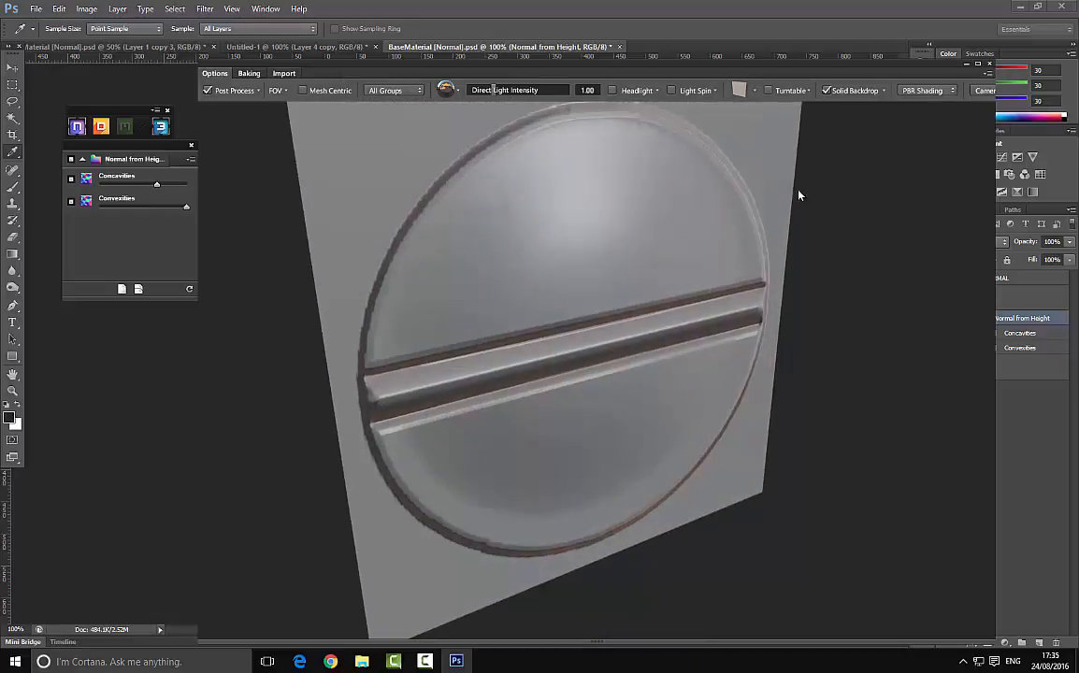
left_click(988, 64)
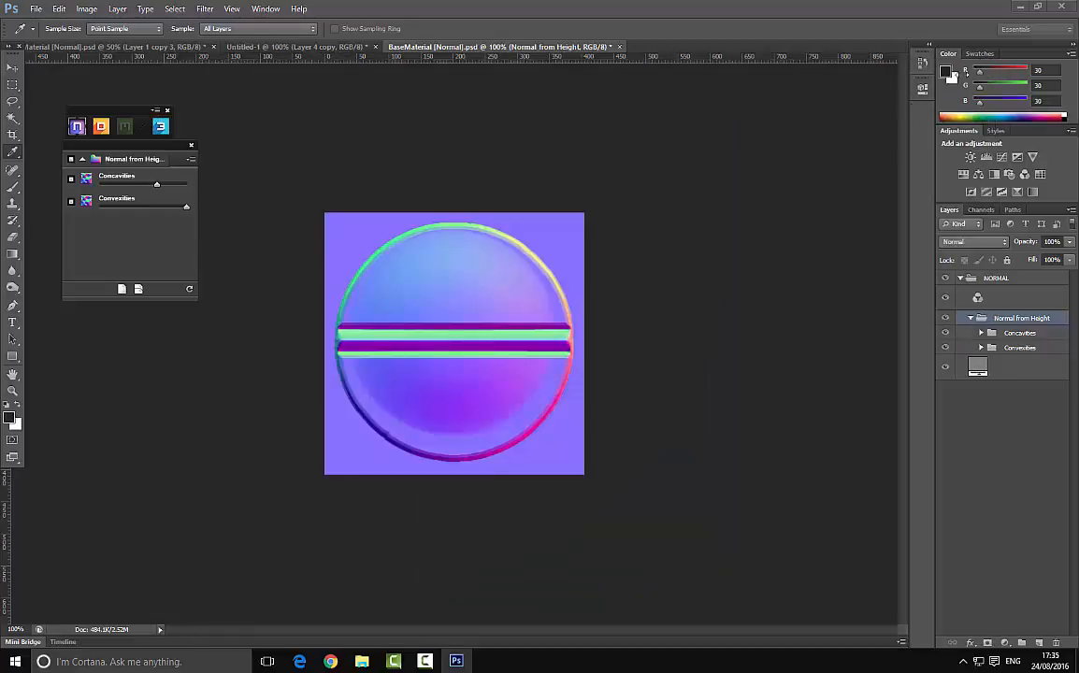
left_click(619, 47)
left_click(542, 250)
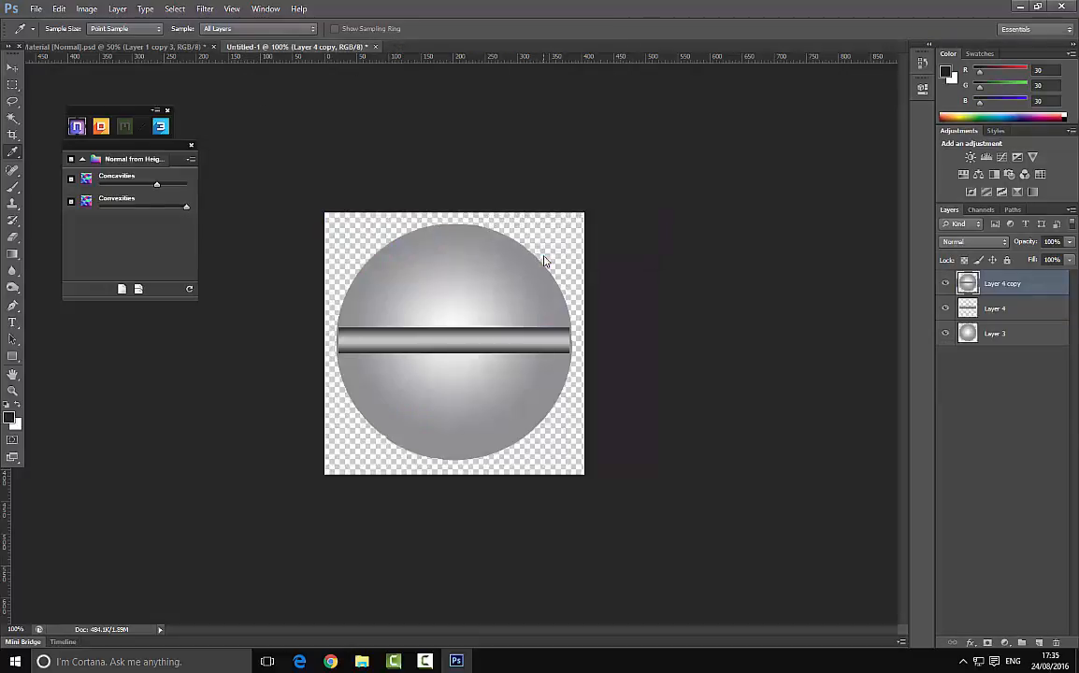
Duplicate the slot layer Layer 4, place the copy above the merged screw-head layer, and select its pixels
left_click(999, 307)
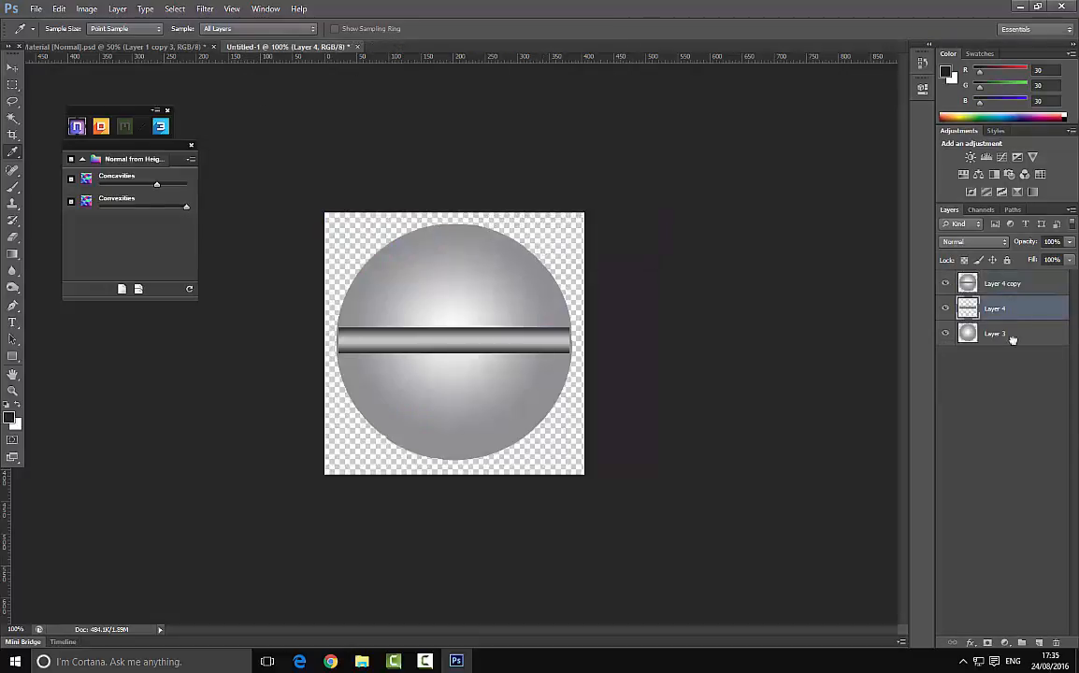
left_click_drag(1039, 648, 1039, 645)
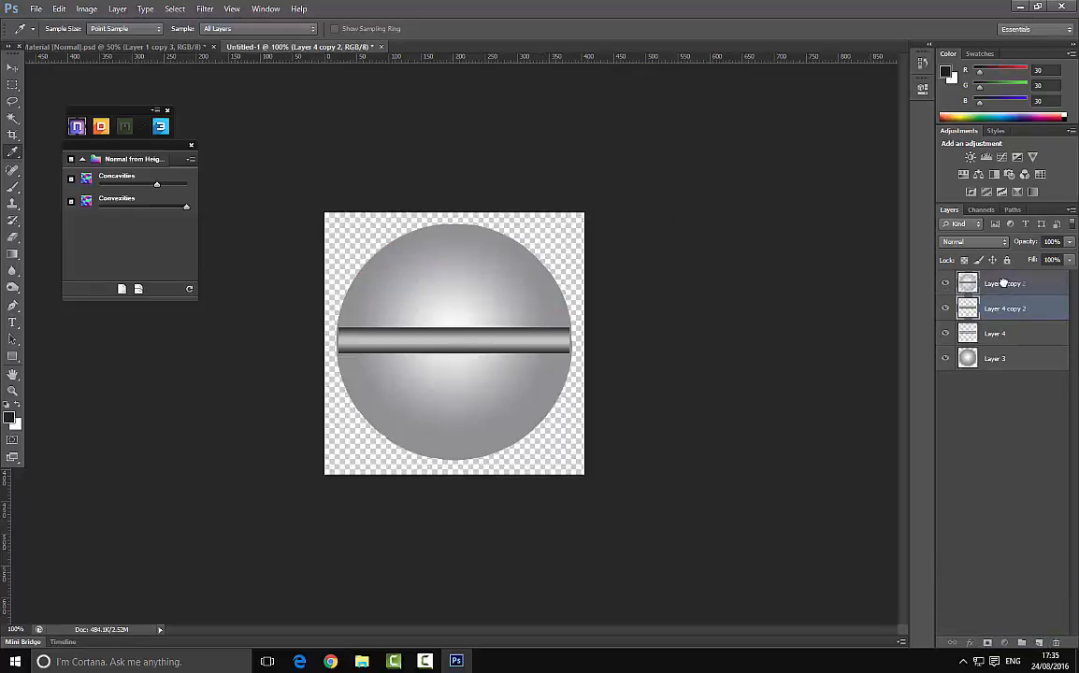
left_click_drag(1002, 281, 999, 281)
left_click(969, 286, "ctrl")
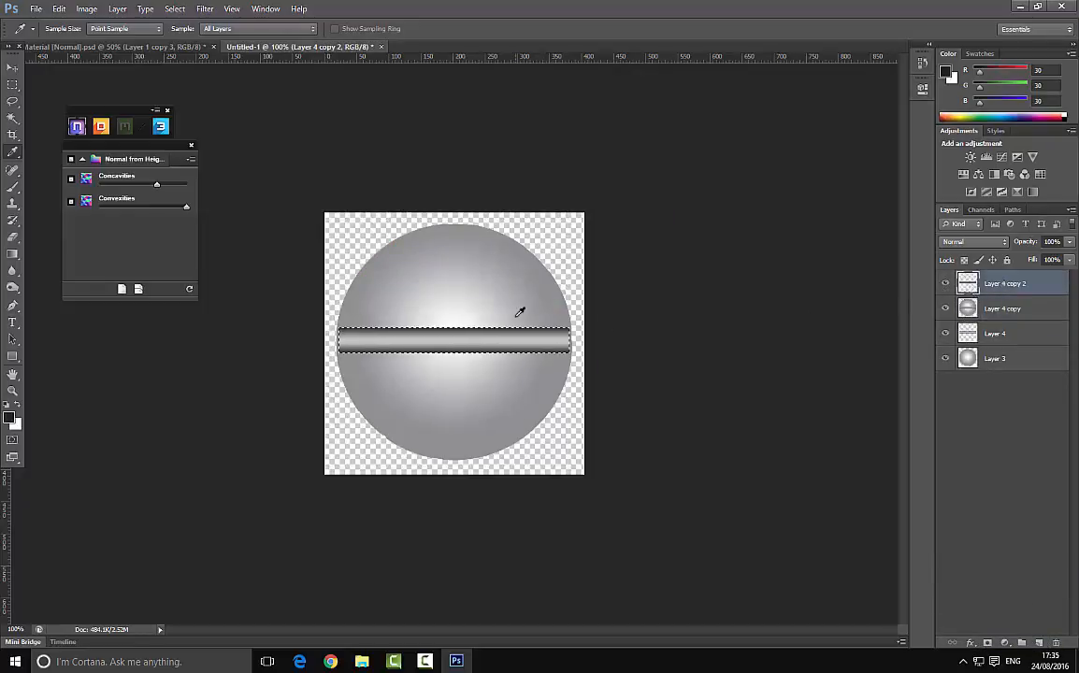
Sample a dark grey from the slot's edge, brush the whole slot selection with it, and deselect
key("b")
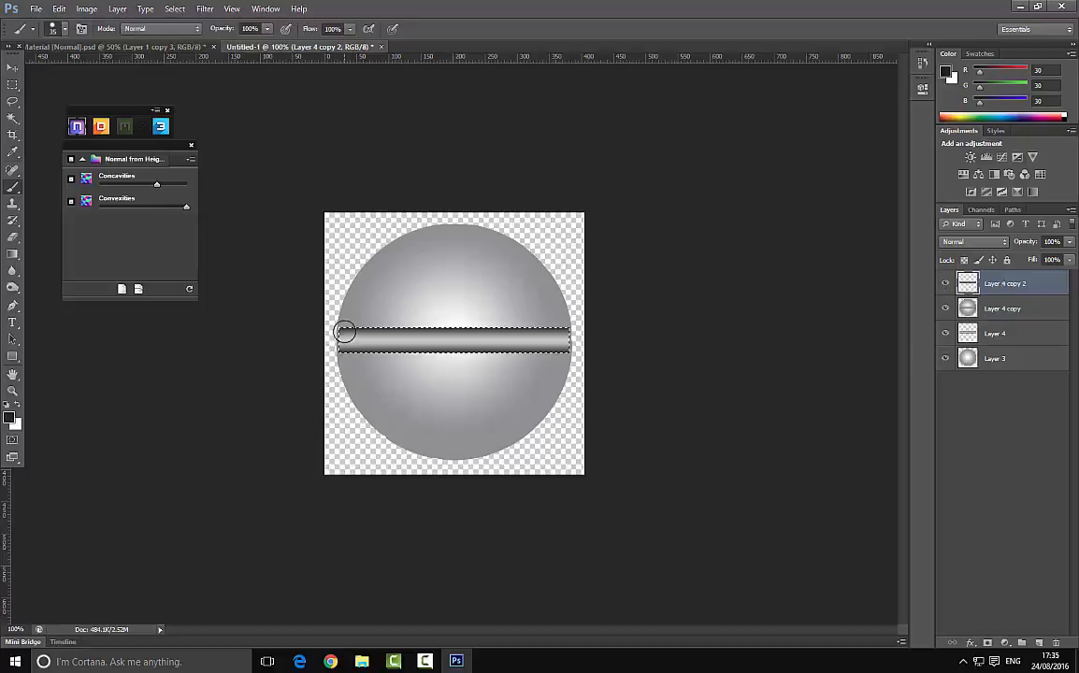
key("i")
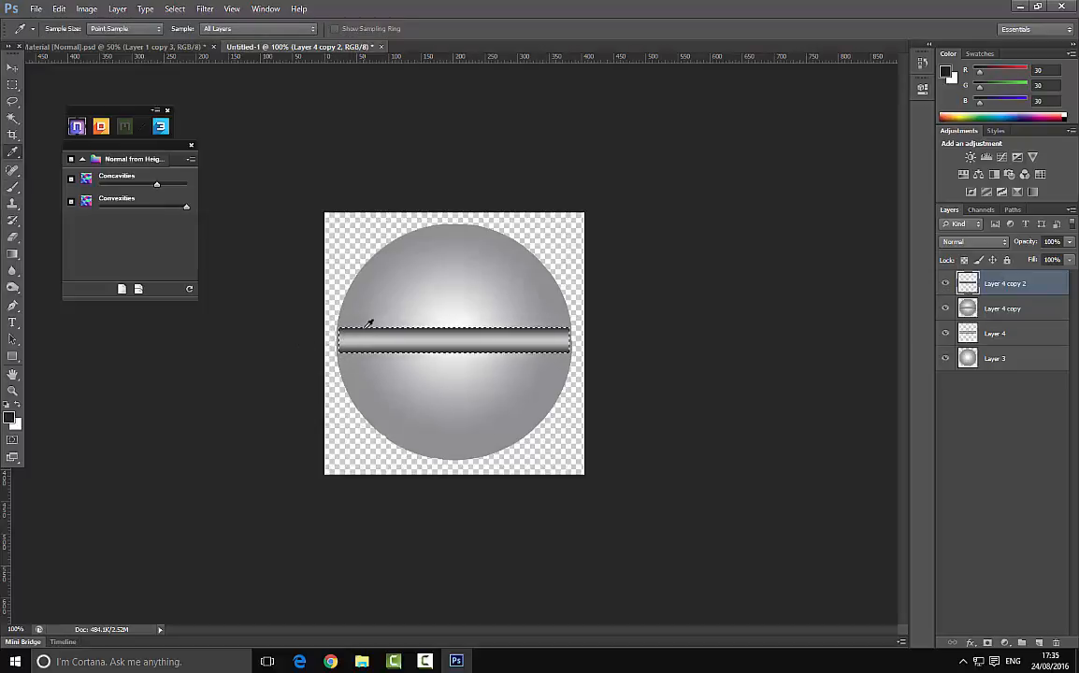
left_click(370, 324)
key("b")
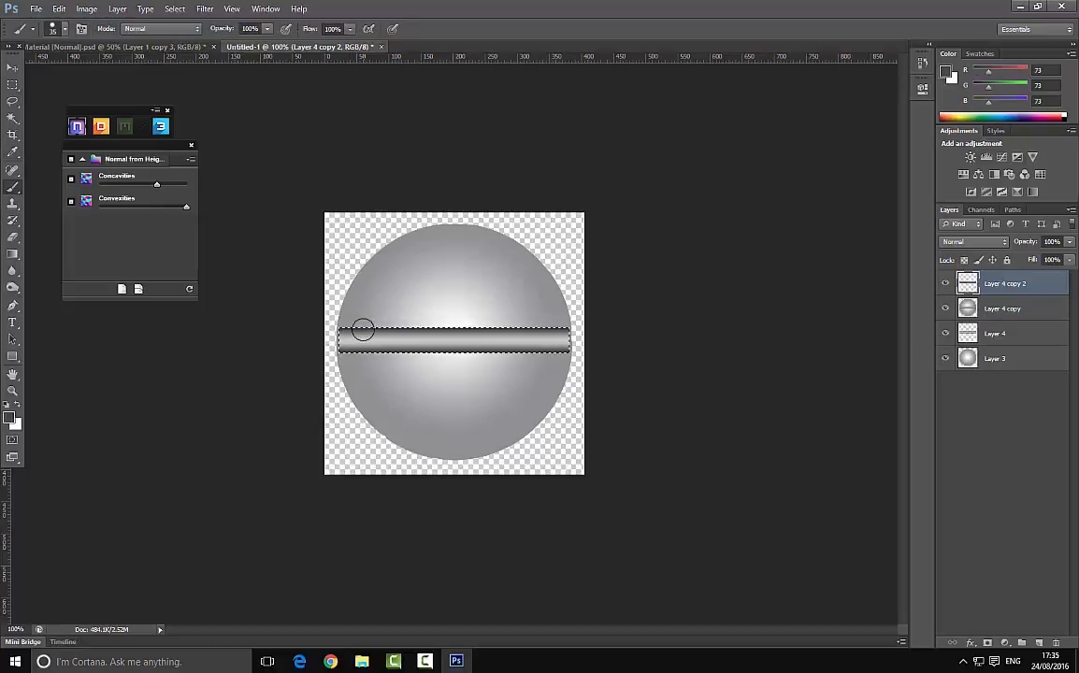
left_click_drag(340, 338, 653, 329)
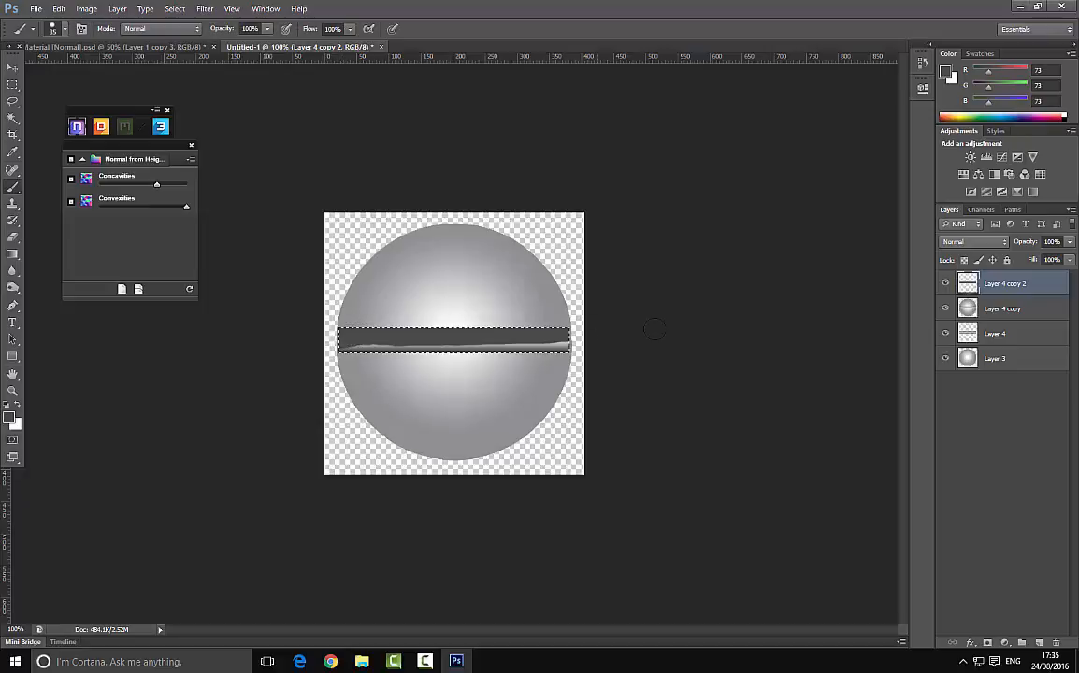
left_click_drag(375, 354, 594, 349)
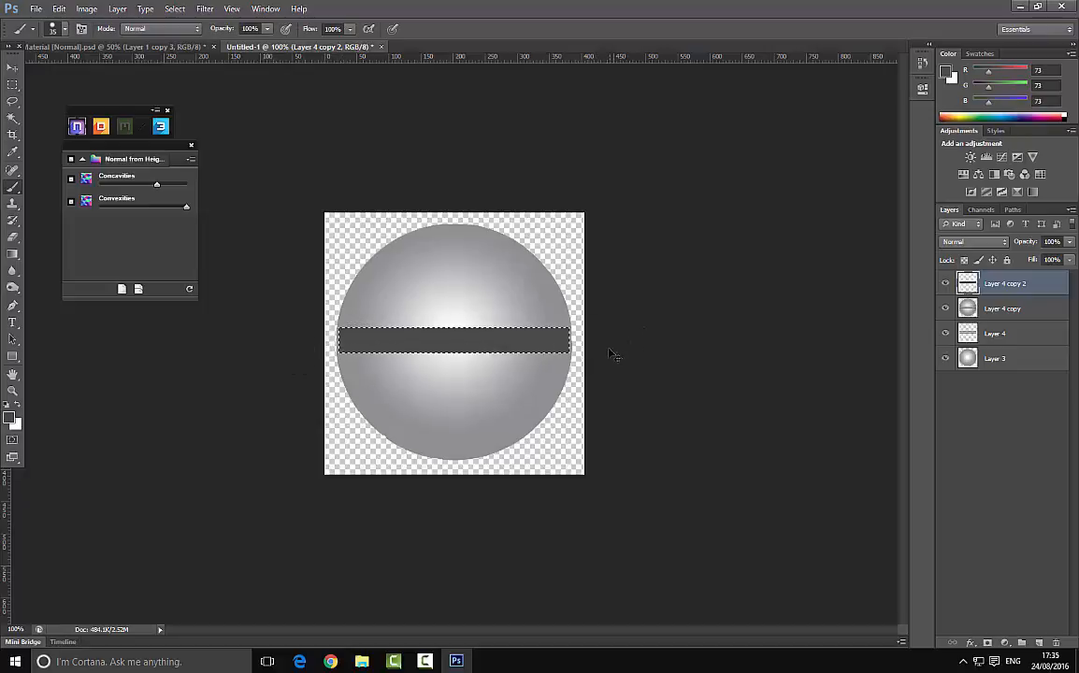
key("ctrl+d")
Load the screw head's outline as a selection and merge Layer 4 copy 2 with Layer 4 copy
right_click(970, 311)
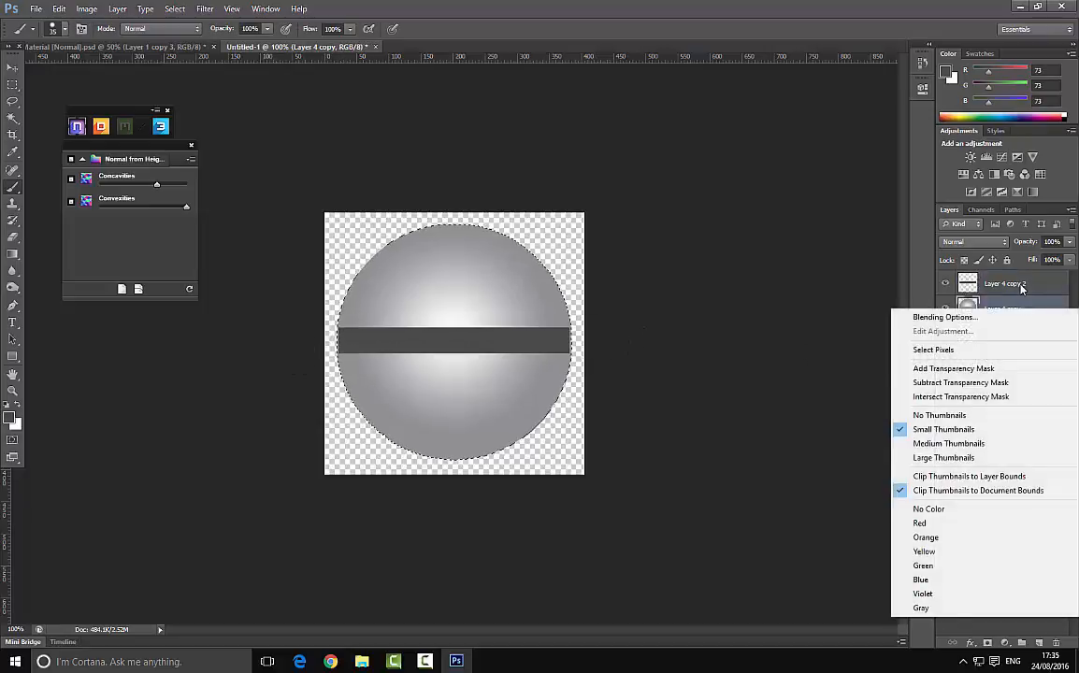
left_click(925, 351)
right_click(1020, 287)
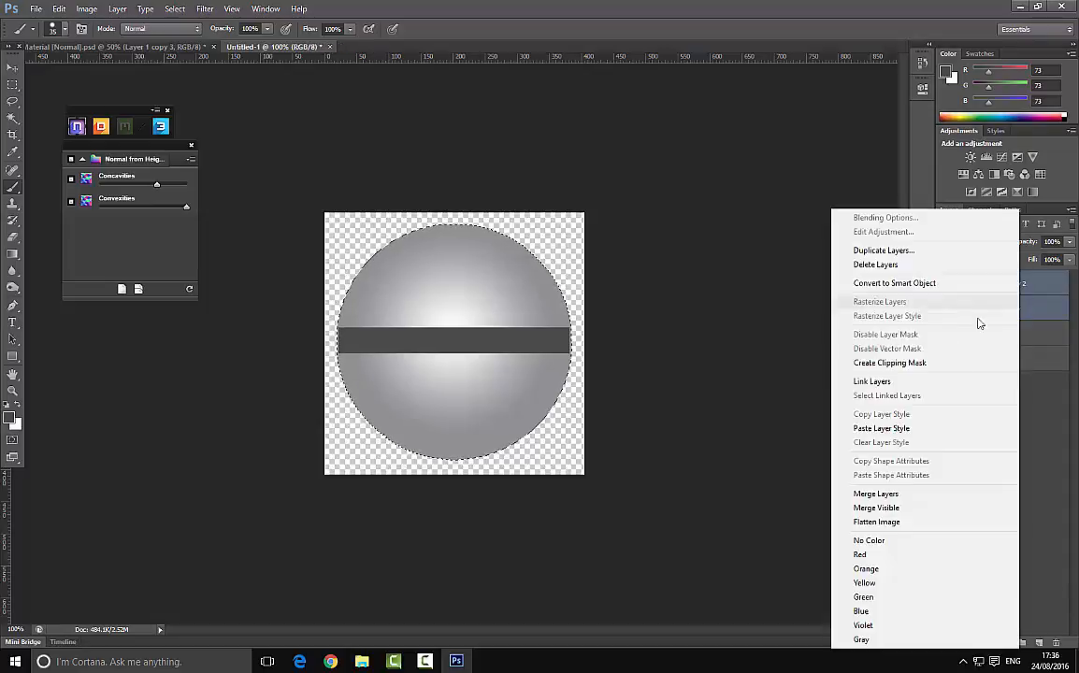
left_click(892, 496)
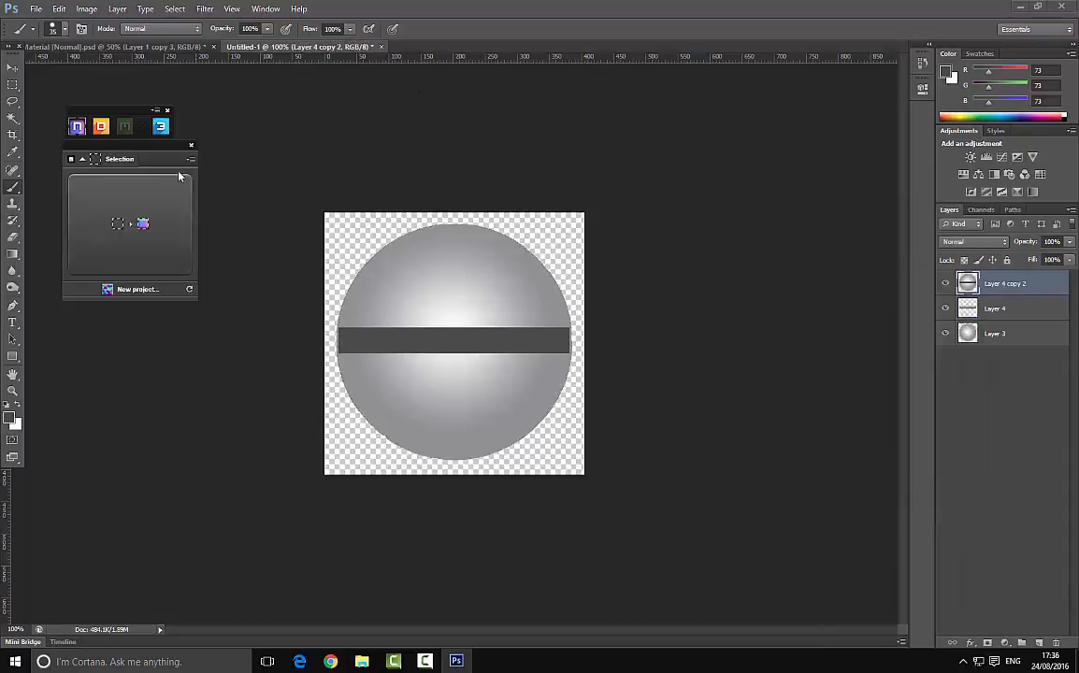
Generate a normal map from the active document with the Height to Normal photo preset
left_click(191, 159)
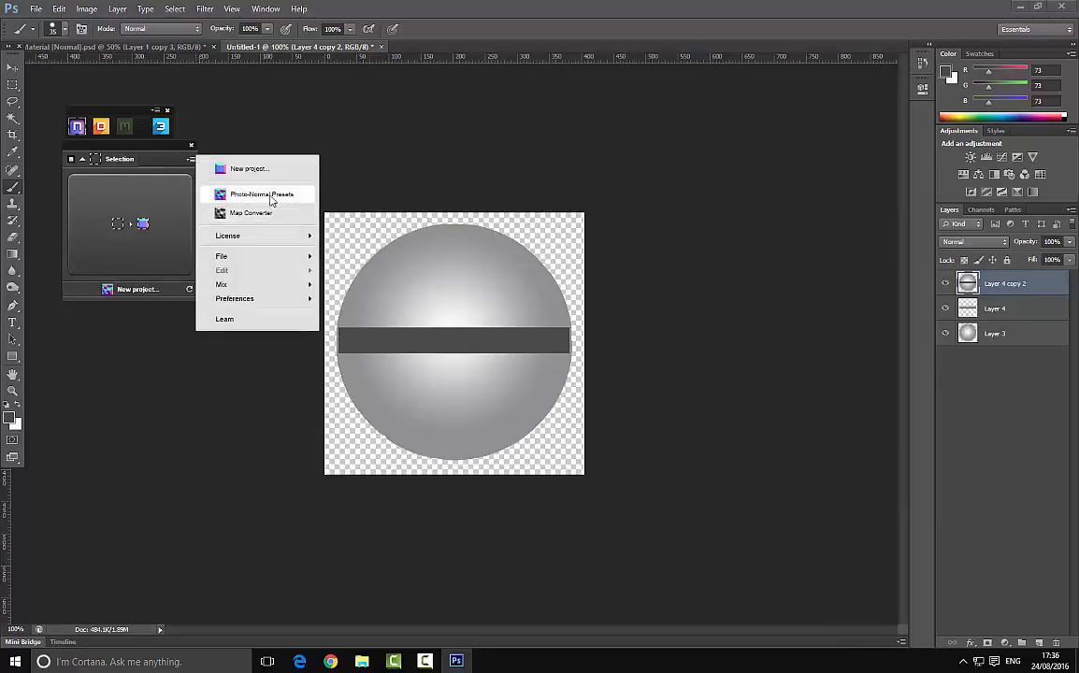
left_click(271, 197)
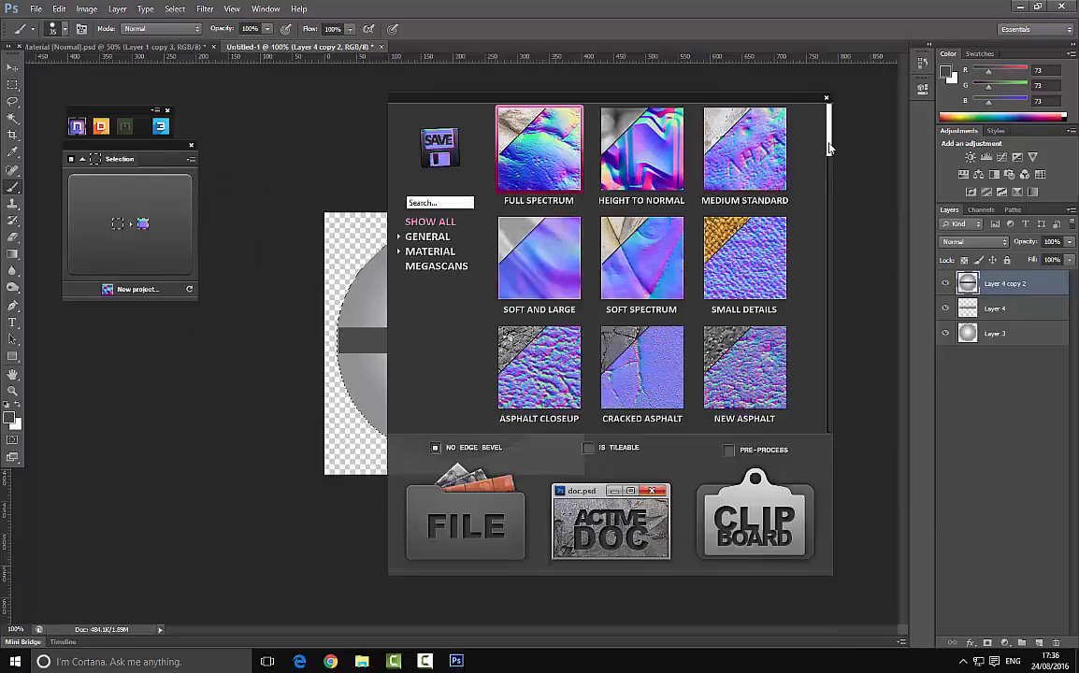
left_click(611, 520)
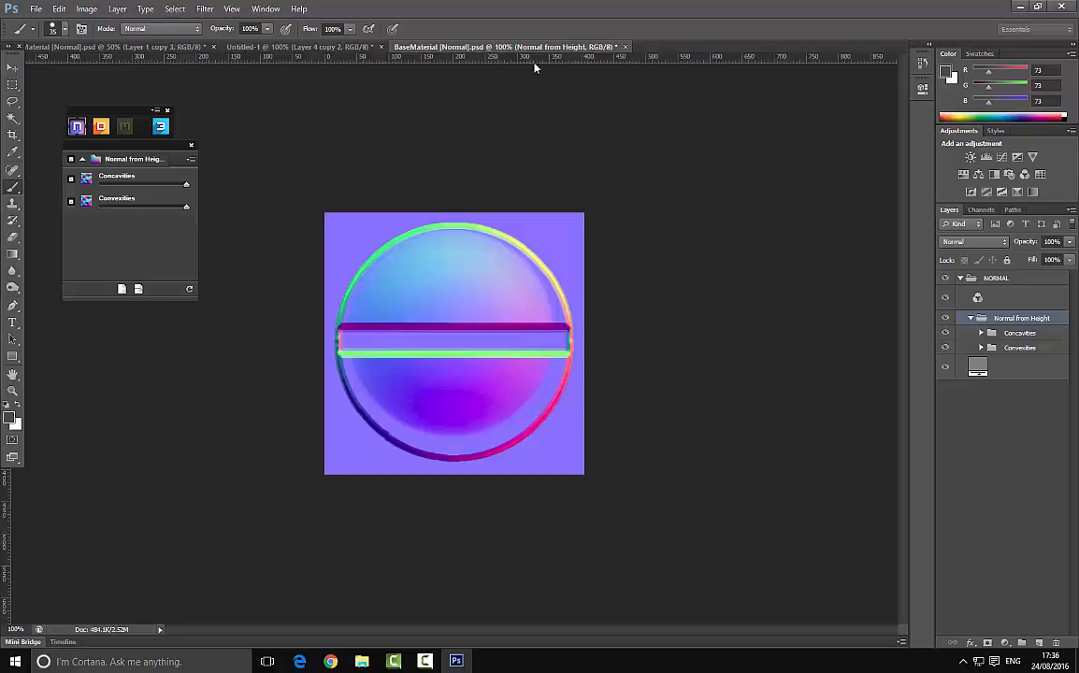
Examine the flat-slotted screw head in the 3D preview on the cube and the flat plane, and close the preview
left_click(160, 126)
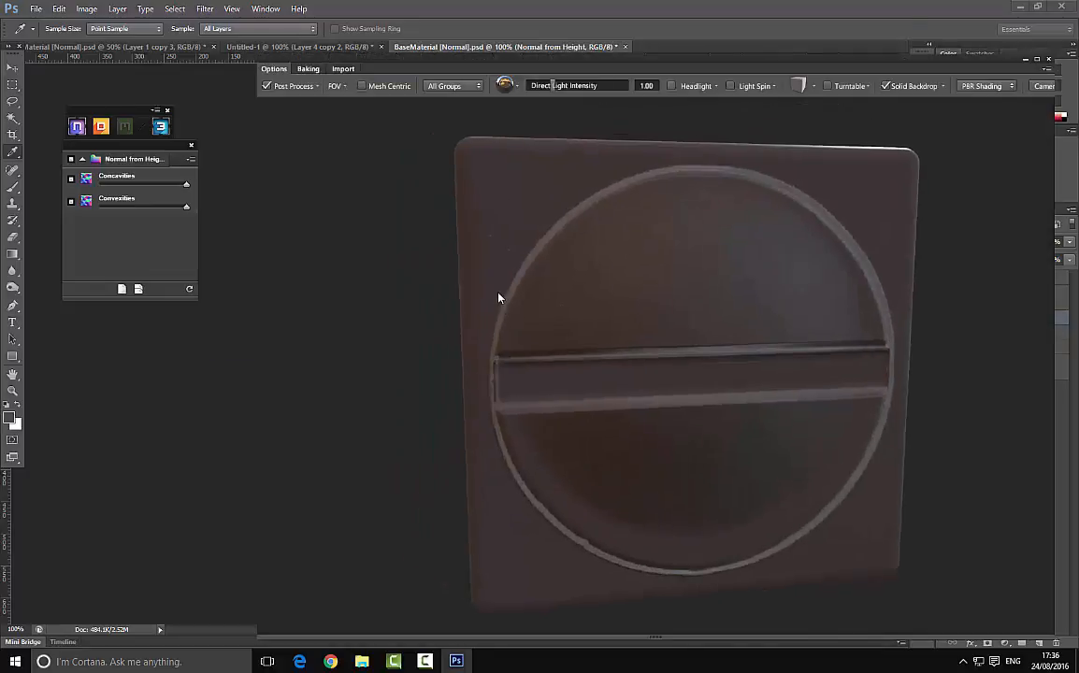
mouse_move(619, 297)
left_mouse_down()
mouse_move(712, 340)
mouse_move(631, 301)
left_mouse_up()
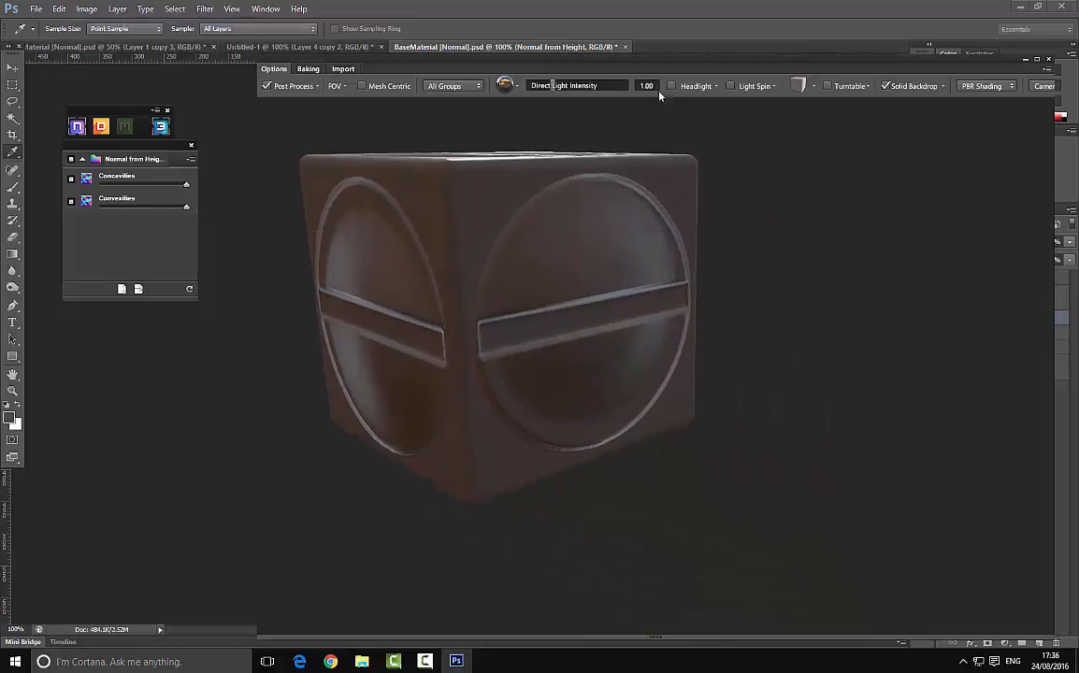
left_click(814, 87)
left_click(841, 108)
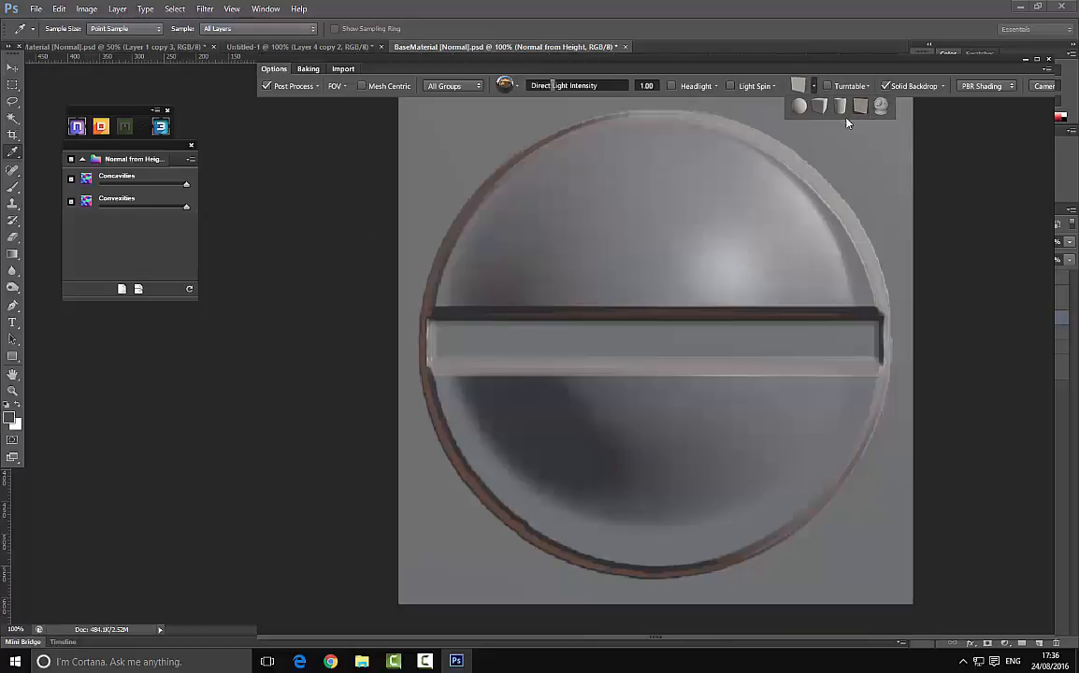
left_click_drag(484, 278, 549, 173)
left_click_drag(531, 250, 592, 328)
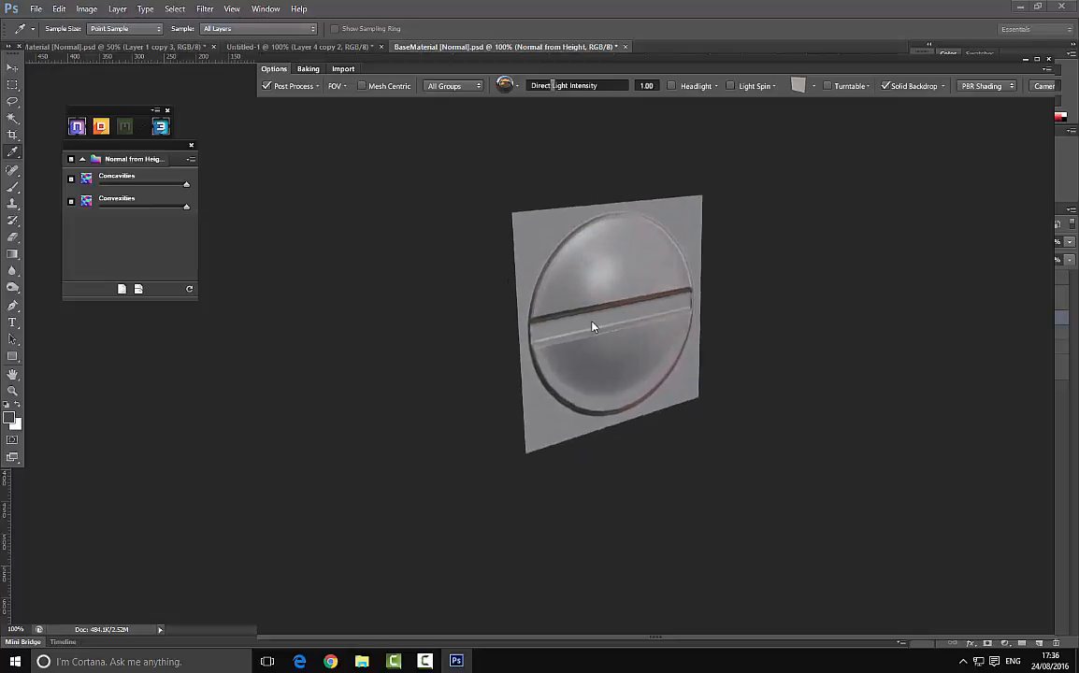
left_click(1048, 59)
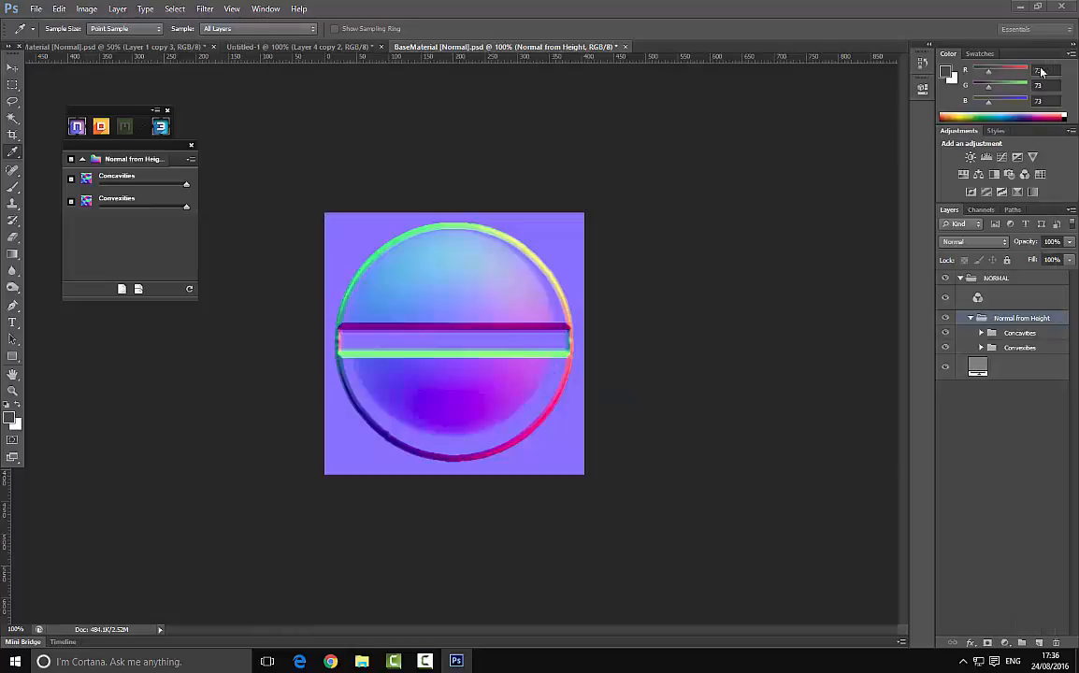
Merge all layers and groups of the generated normal-map document into a single layer
left_click(1019, 279)
left_click(1012, 370, "shift")
right_click(1013, 370)
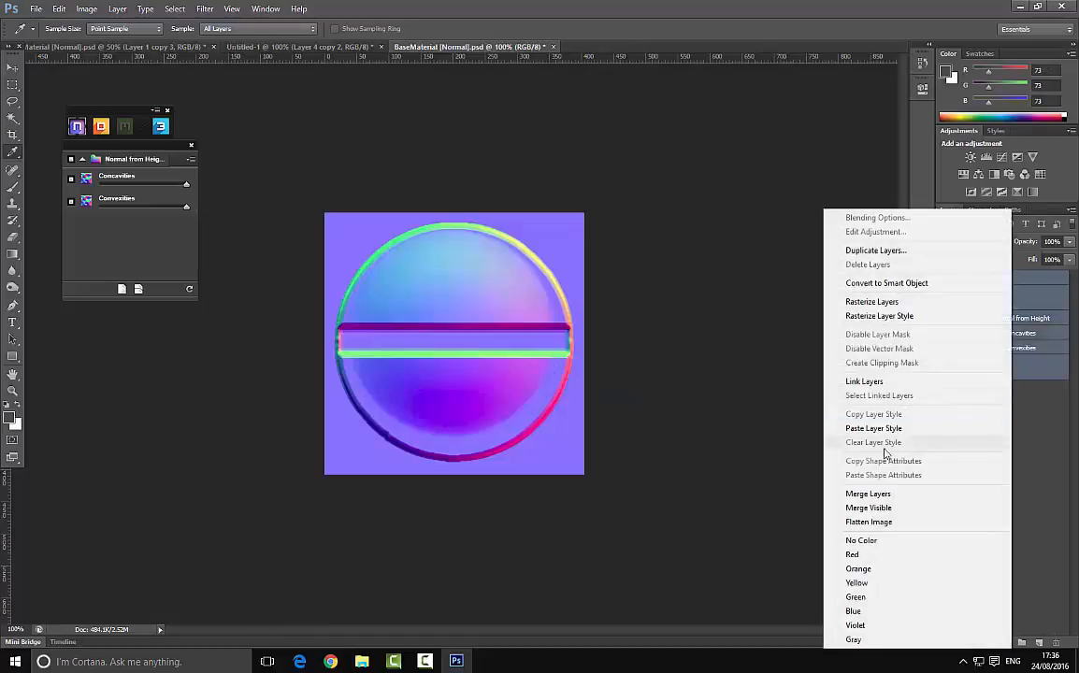
left_click(882, 498)
Copy the entire merged normal map and paste it into the Untitled-1 document
key("ctrl+a")
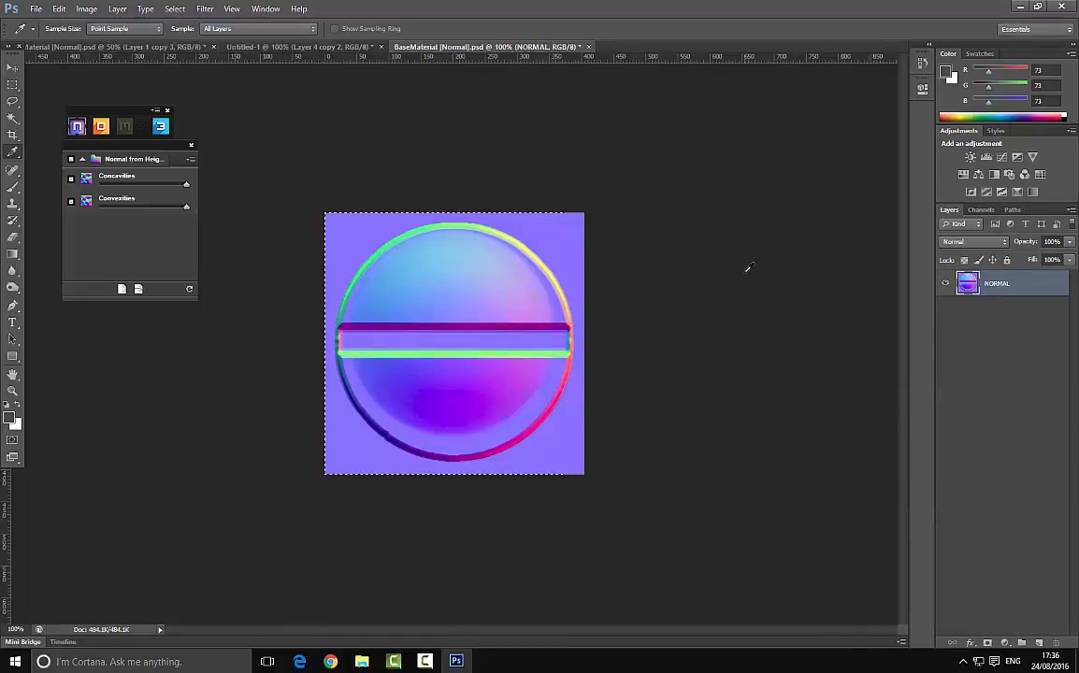
key("ctrl+c")
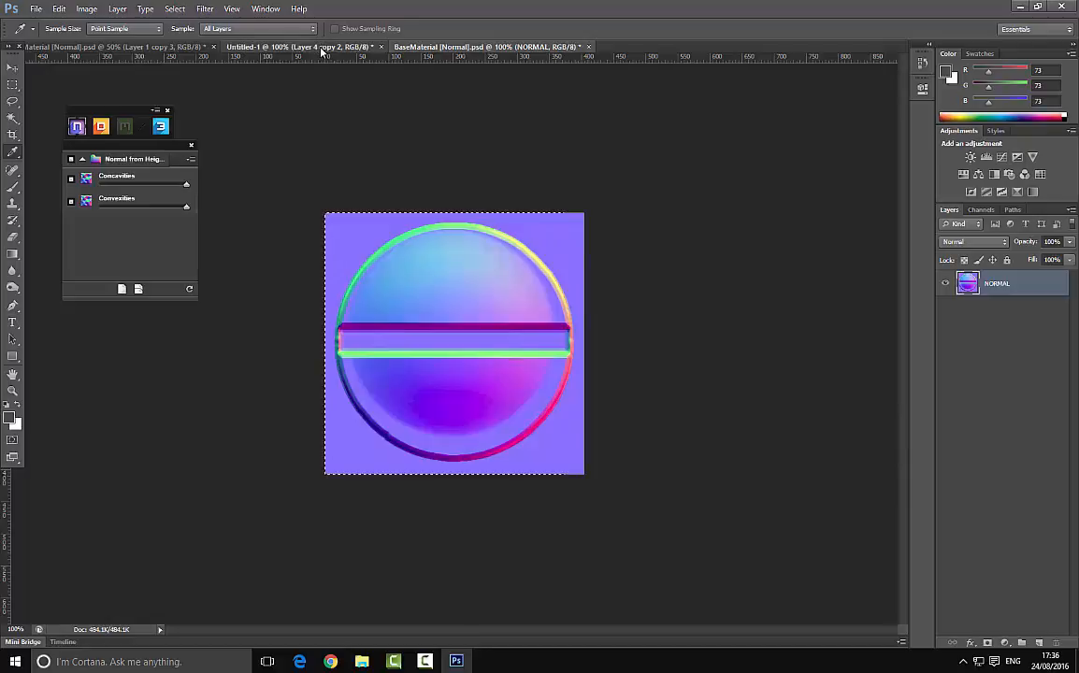
left_click(320, 48)
key("ctrl+v")
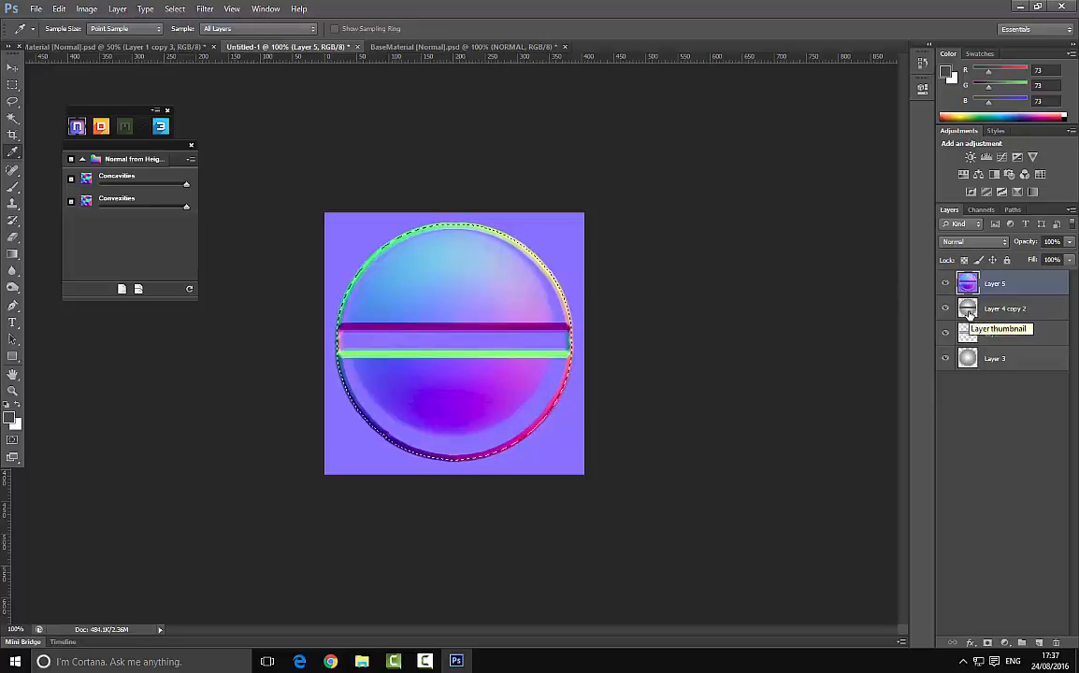
Cut the circular screw head out of the pasted normal-map layer and paste it into the panelled BaseMaterial normal document
left_click(1006, 310)
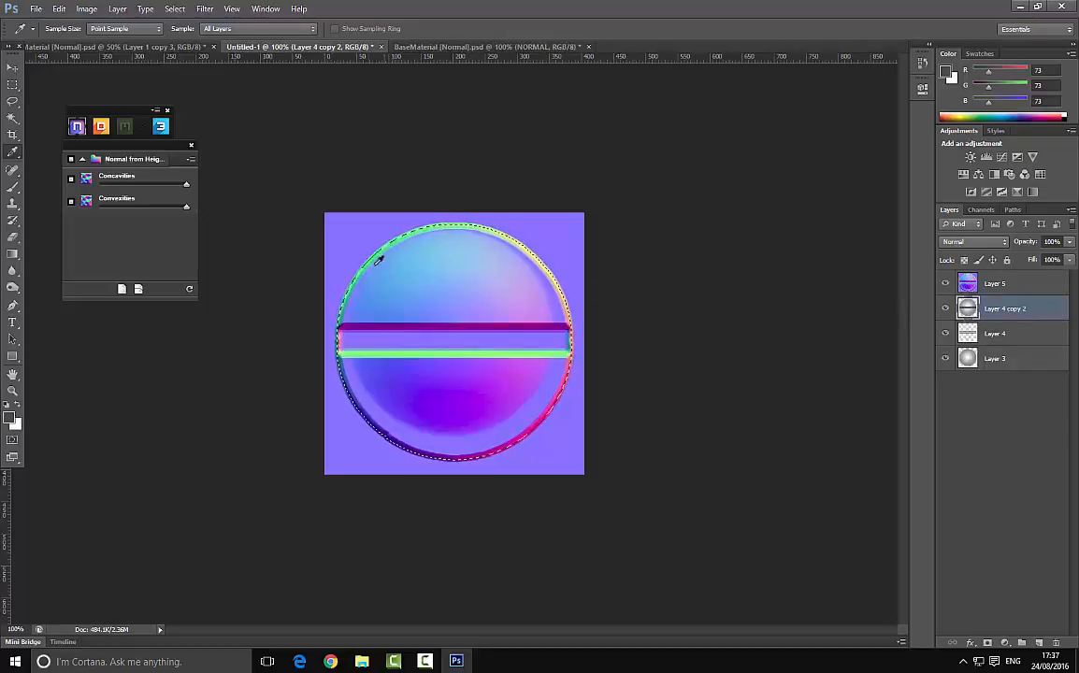
left_click(967, 283)
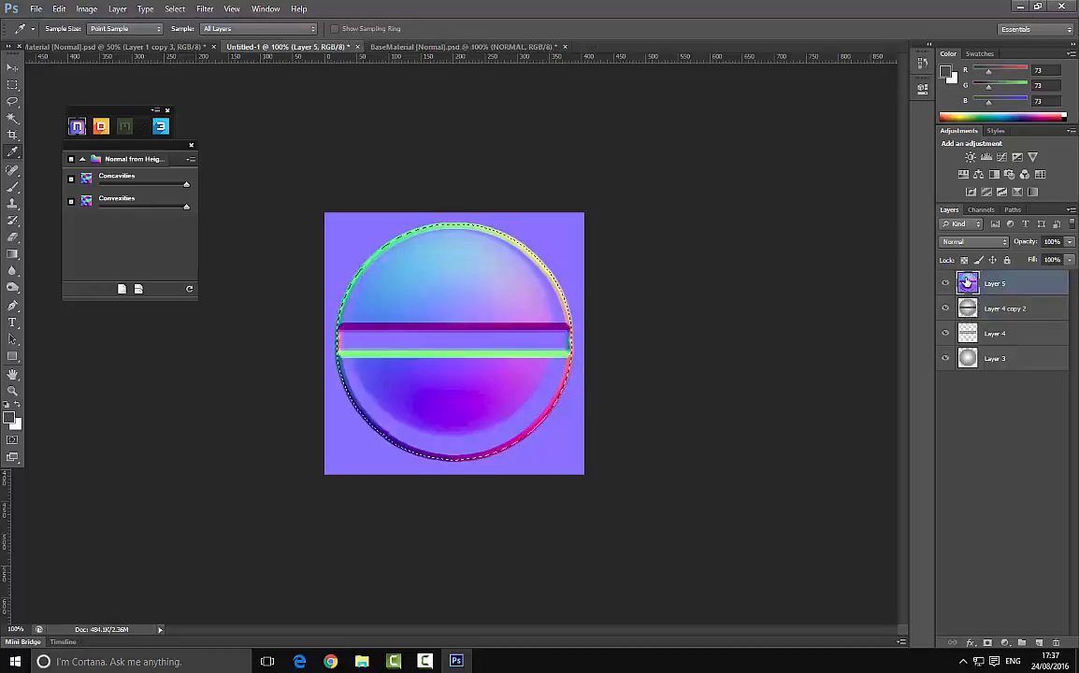
key("Delete")
key("ctrl+d")
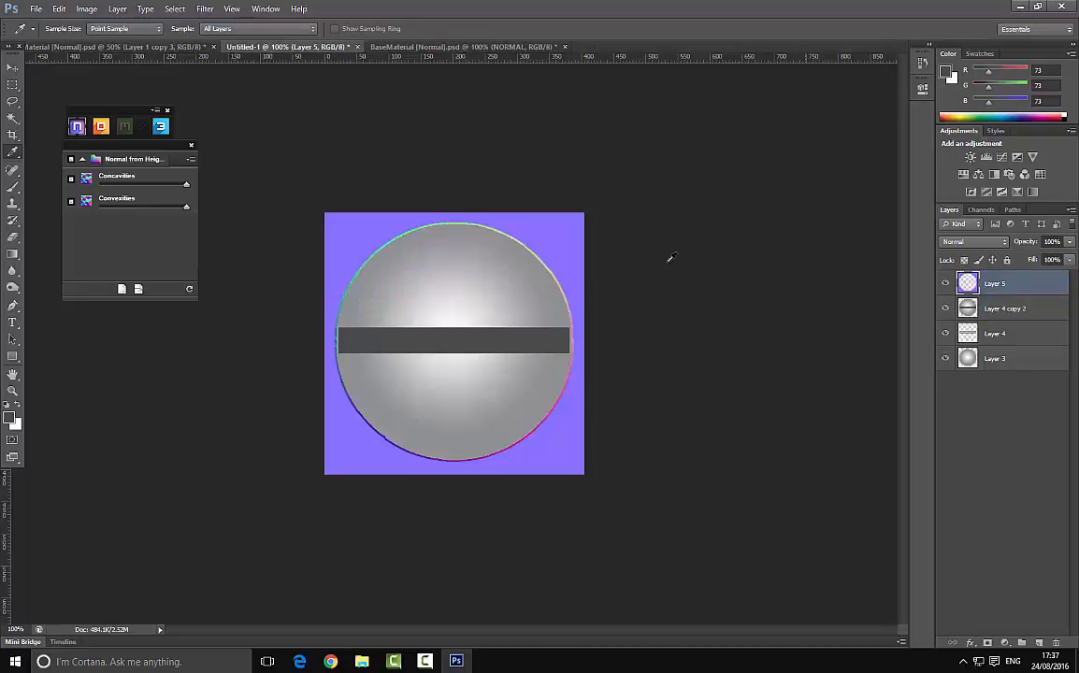
left_click(155, 47)
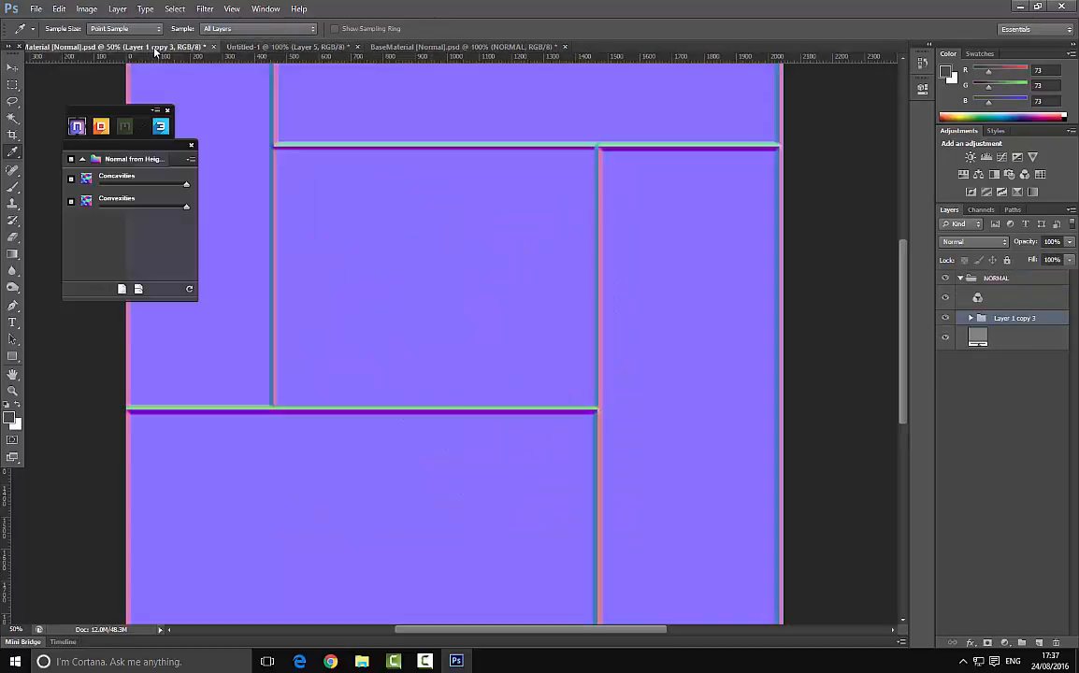
key("ctrl+v")
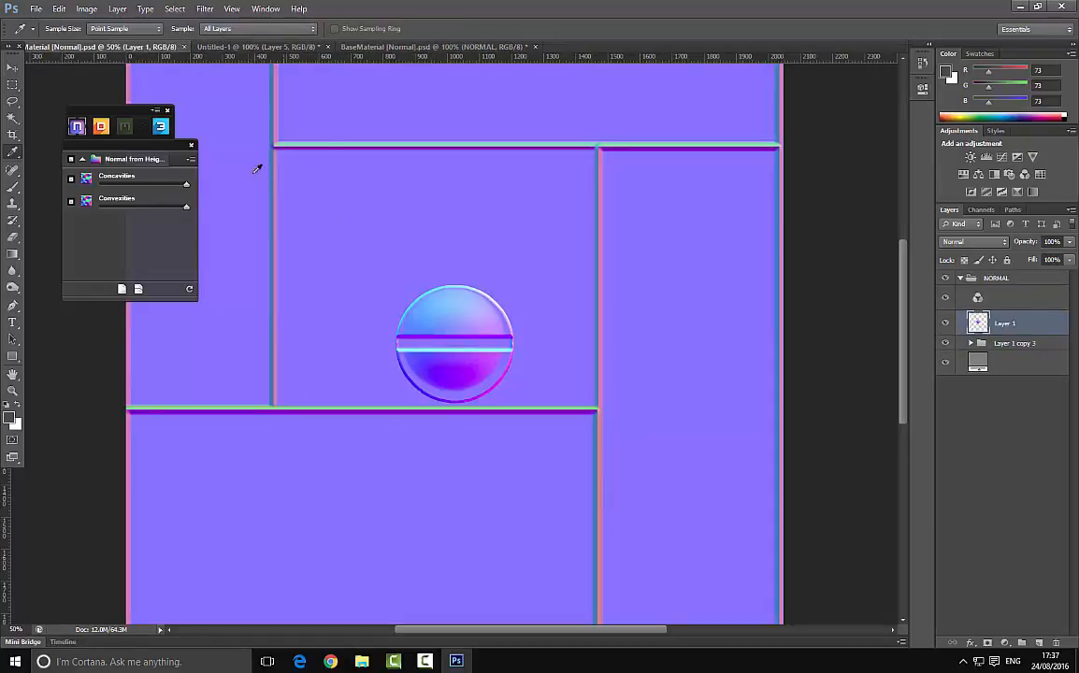
Scale the pasted screw head down to about one fifth and move it into the central panel's upper-left corner
left_click(58, 8)
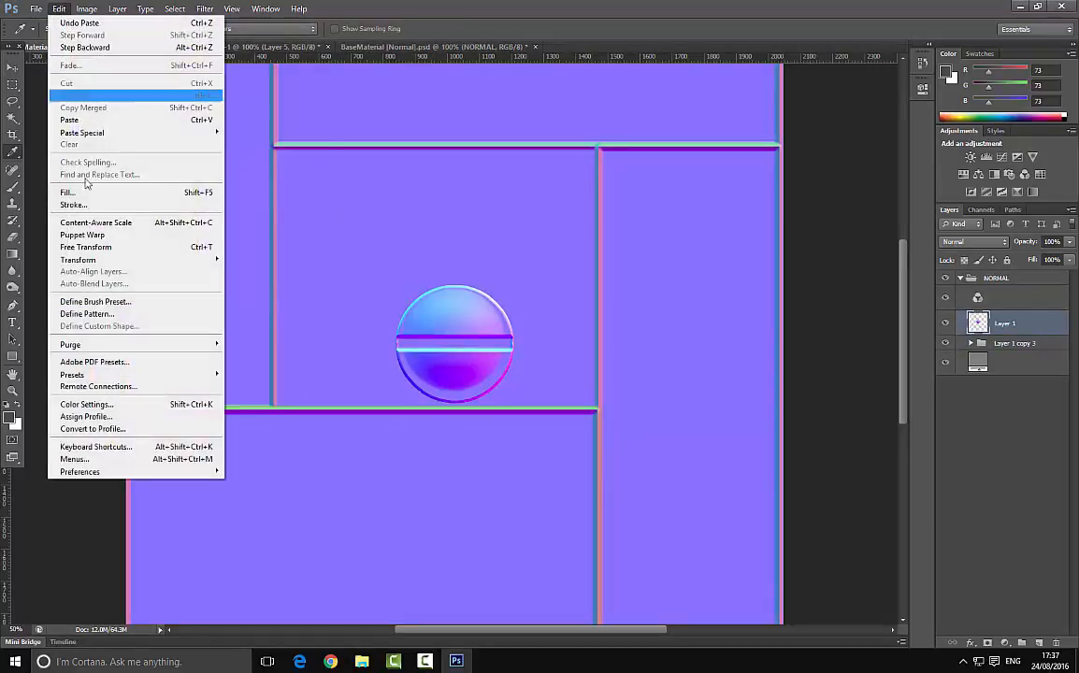
mouse_move(101, 262)
left_click(280, 278)
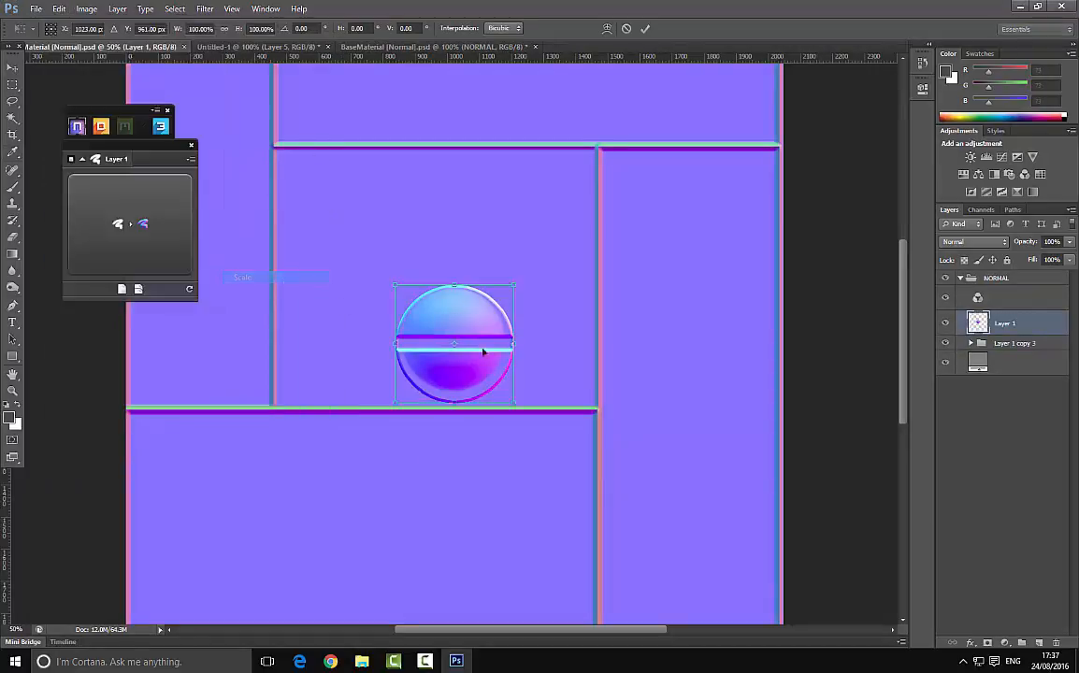
left_click_drag(511, 405, 418, 306)
key("Return")
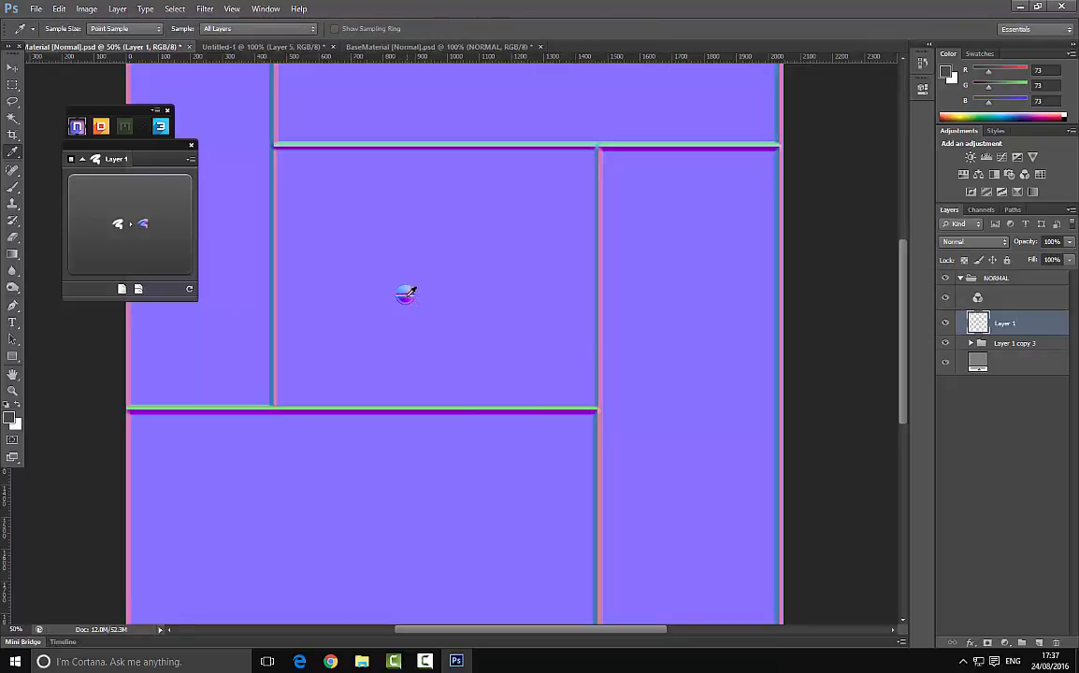
left_click(16, 72)
left_click_drag(423, 299, 296, 171)
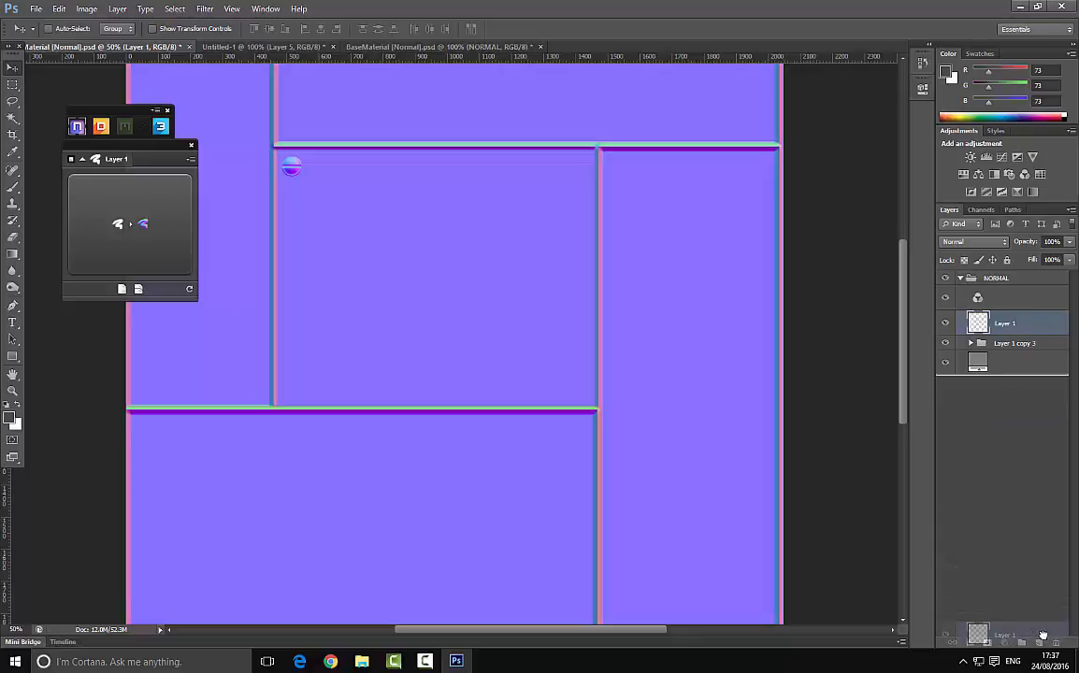
Duplicate the screw head across to the central panel's upper-right corner, and duplicate that pair down to the two lower corners
left_click_drag(1042, 645, 1040, 643)
left_click_drag(303, 164, 587, 165)
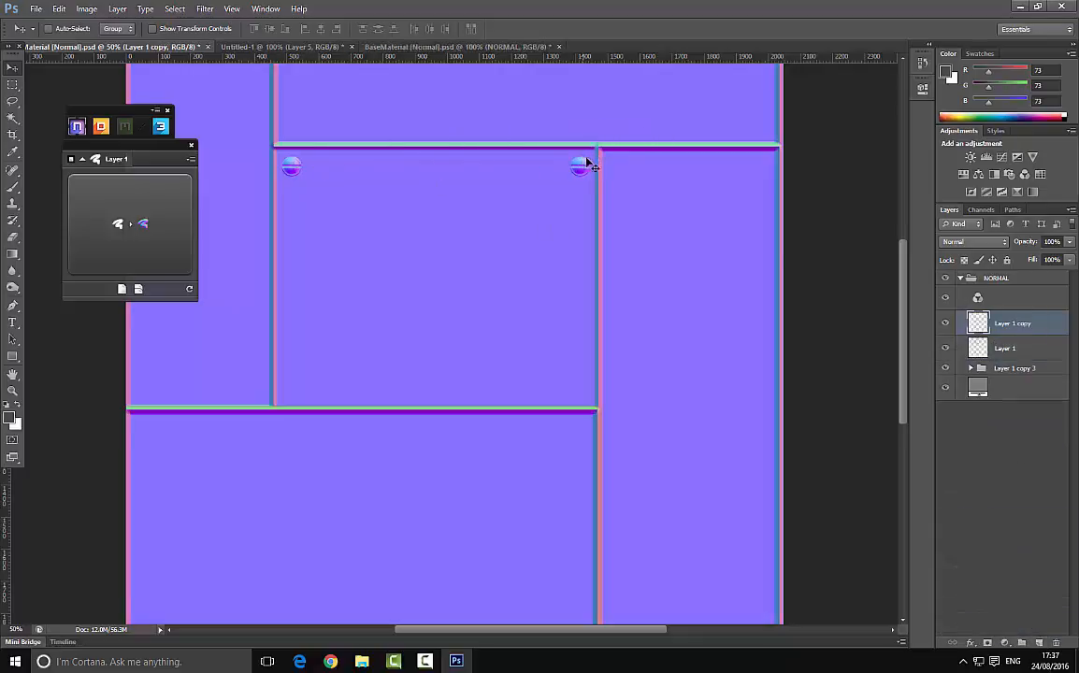
left_click(1010, 349, "shift")
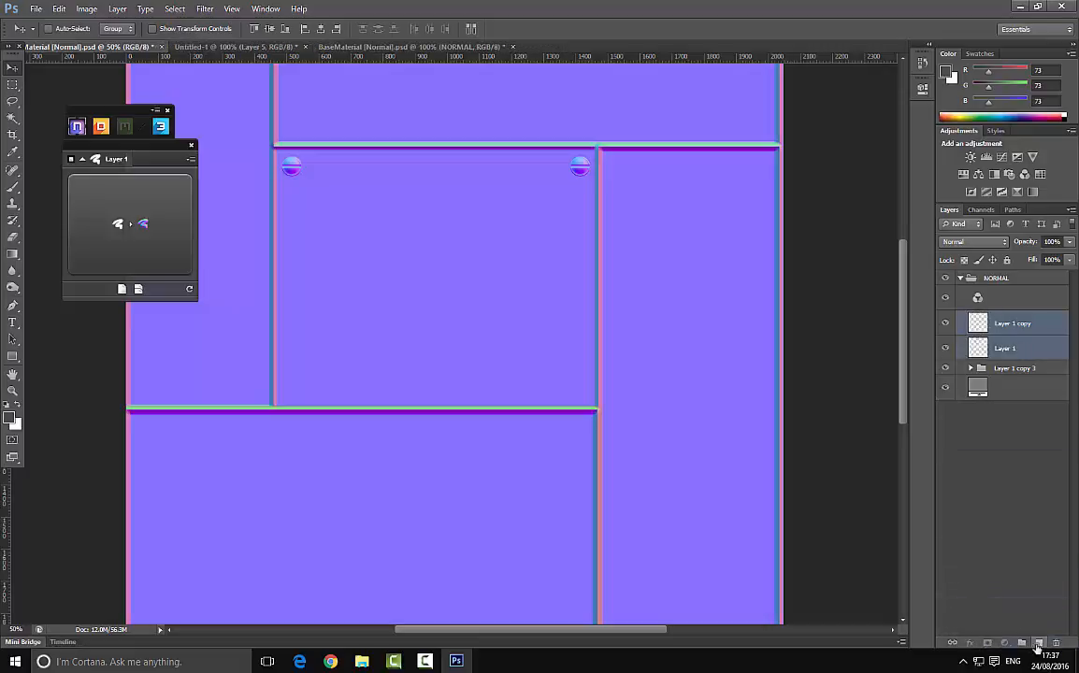
left_click_drag(1038, 645, 1038, 644)
left_click_drag(581, 174, 582, 401)
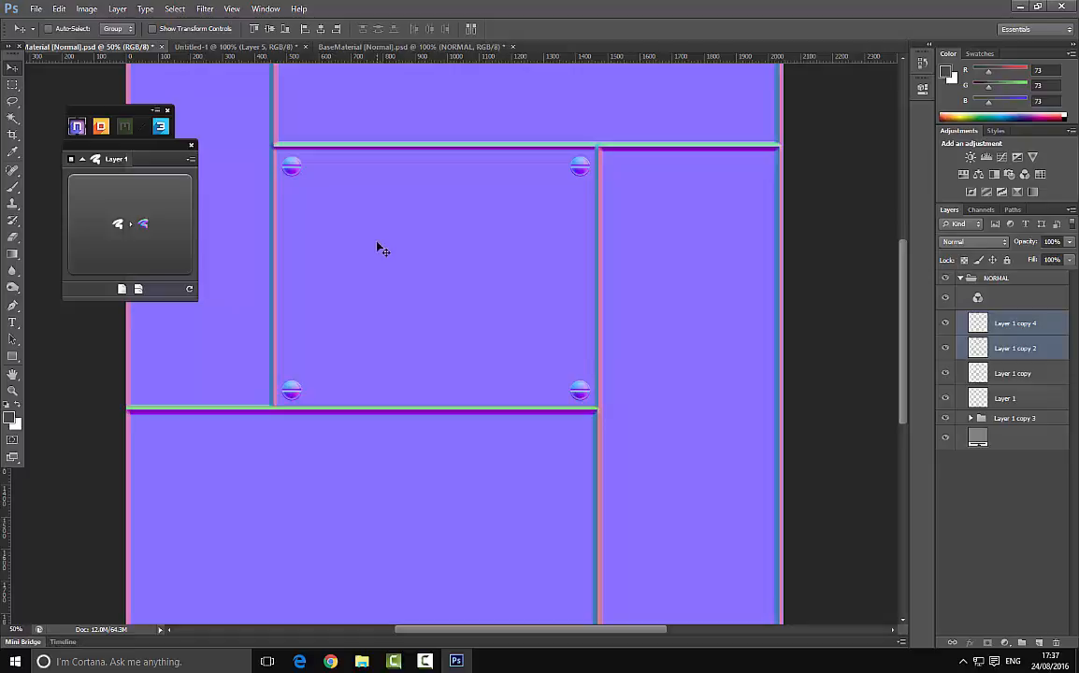
Open the 3D preview, show the normal map on a flat plane mesh, examine the four corner screw heads up close, and close the preview
left_click(167, 128)
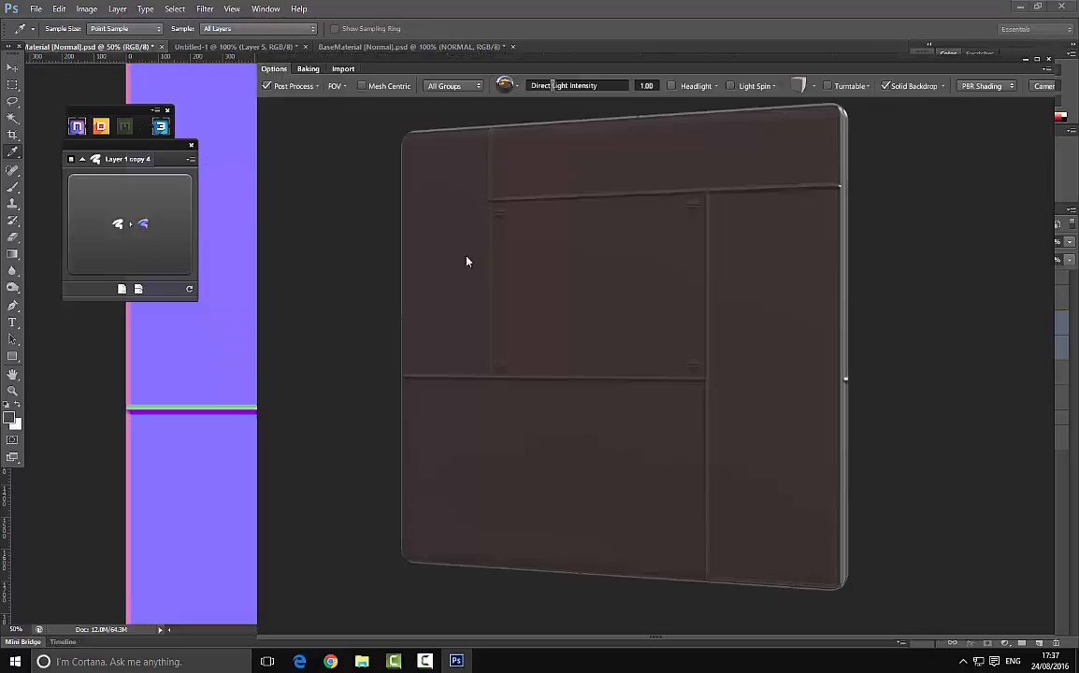
left_click(813, 87)
left_click(877, 109)
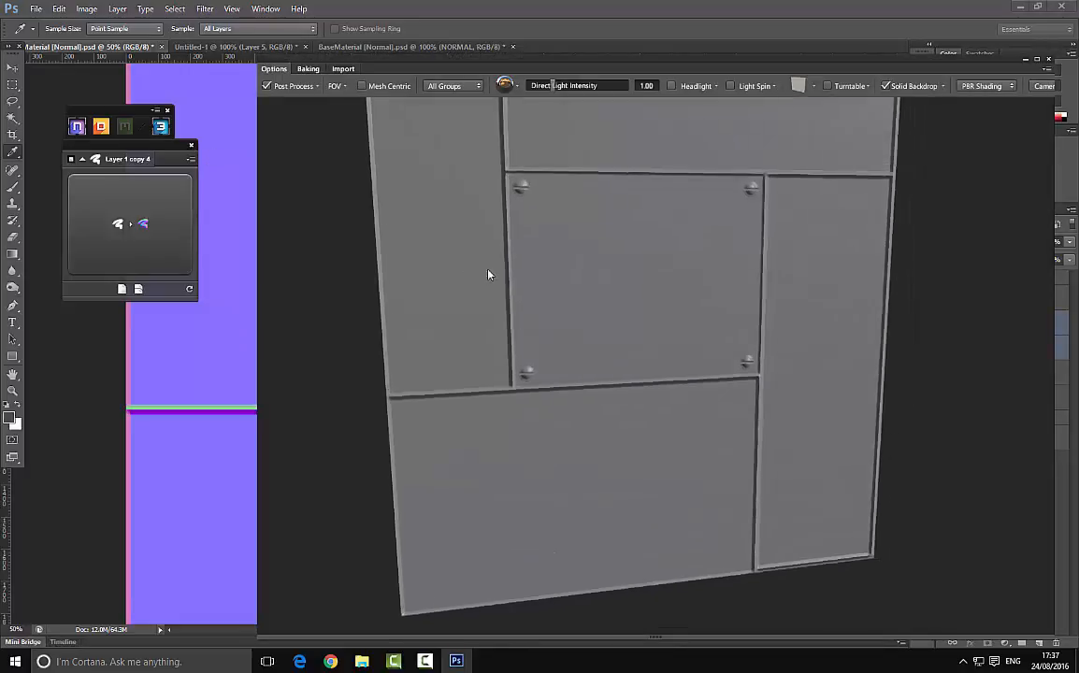
scroll(523, 275, "up", 5)
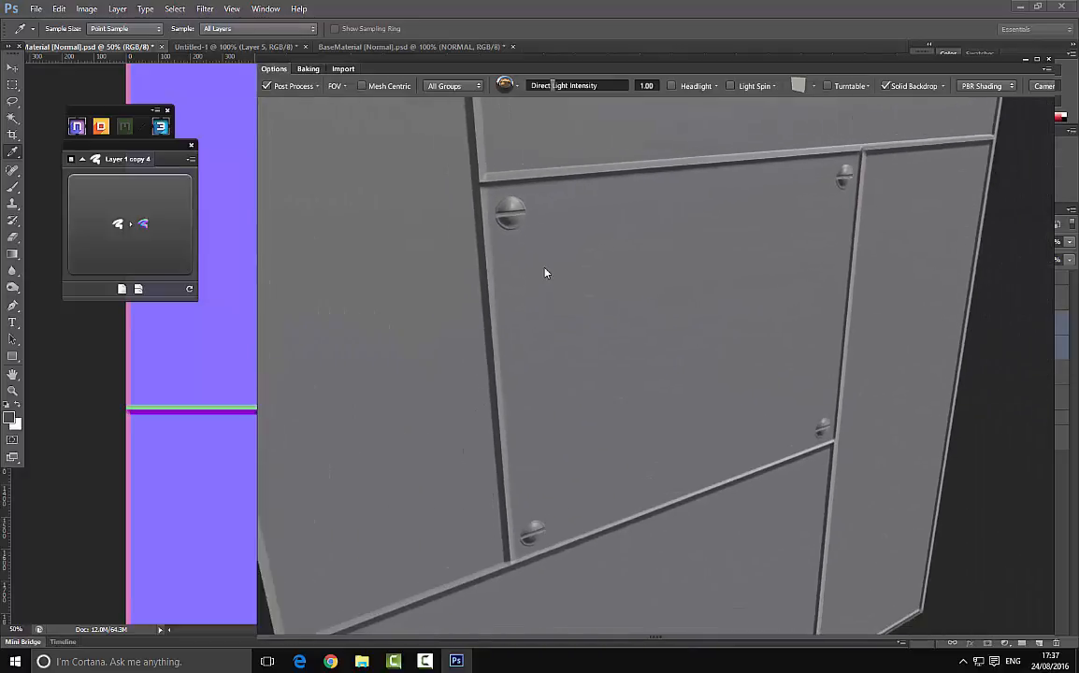
left_click_drag(547, 328, 520, 238)
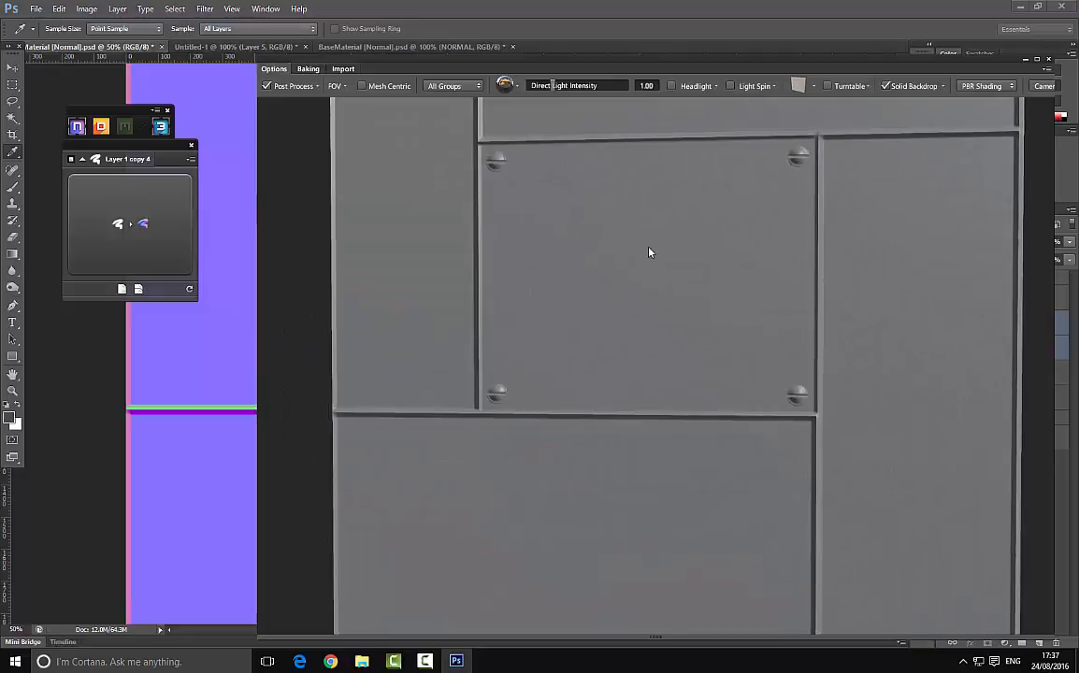
left_click(1050, 61)
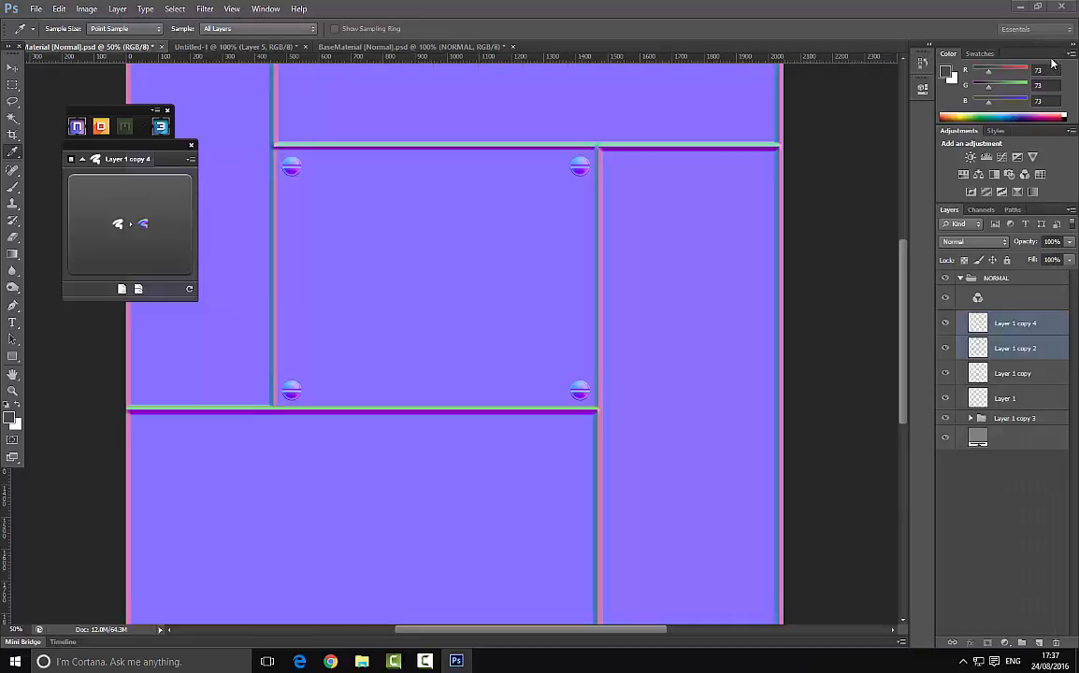
Delete the three duplicated screw-head layers, keeping only the original in the central panel's upper-left corner
left_click(997, 326)
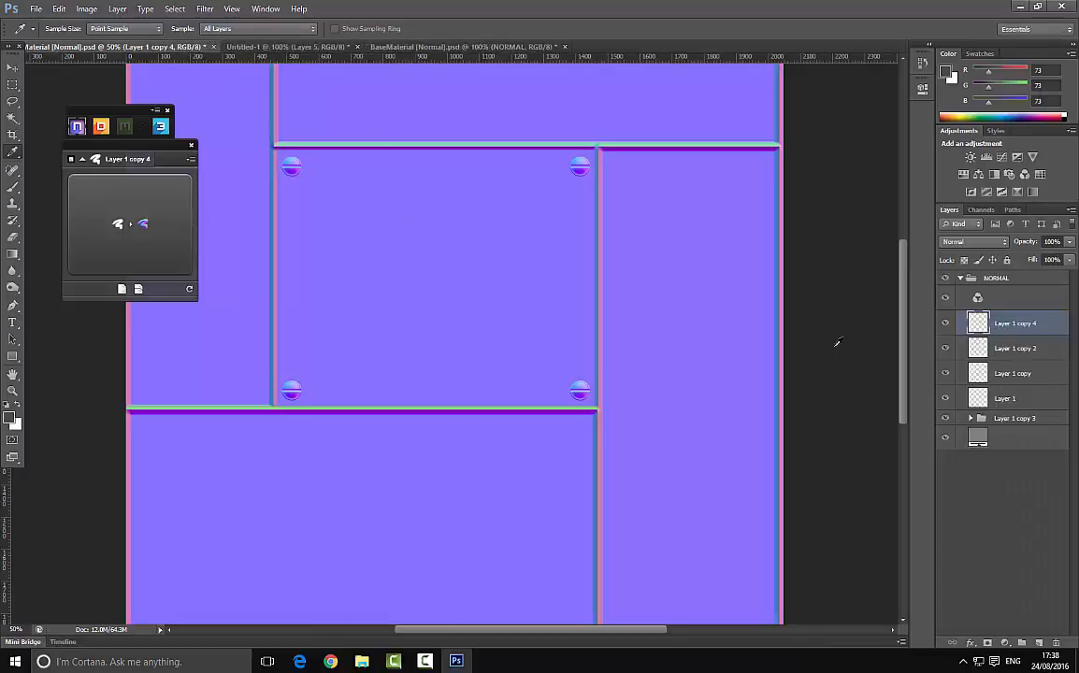
left_click(1028, 348, "ctrl")
left_click(1020, 373, "ctrl")
left_click_drag(1020, 373, 1055, 646)
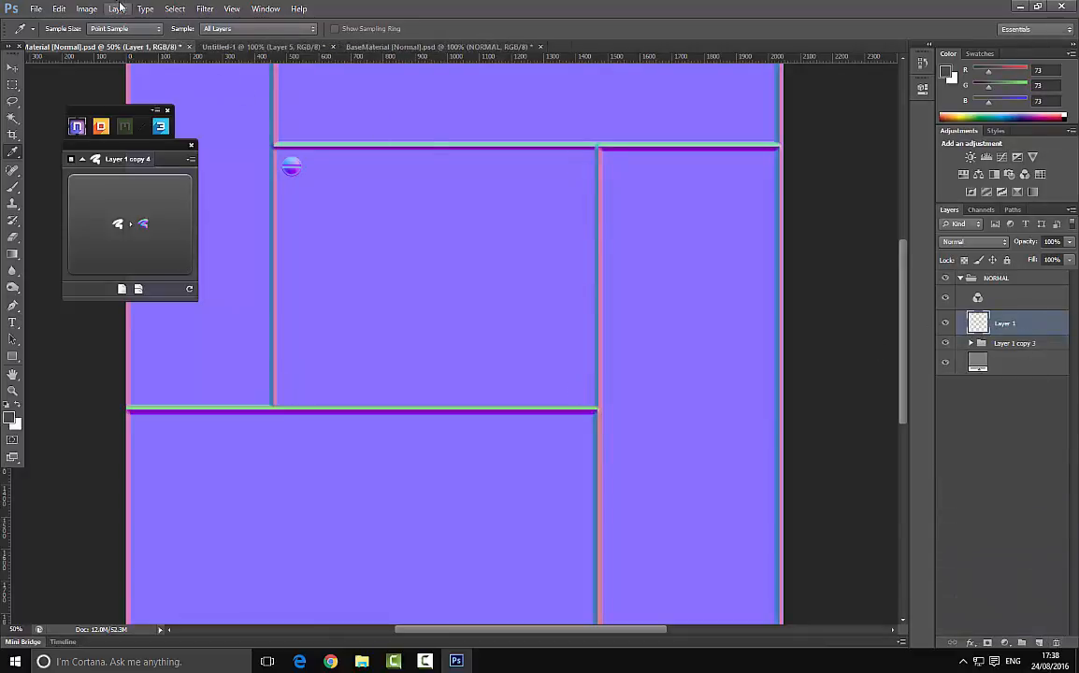
Scale the screw head in the central panel's upper-left corner down to about 67%
left_click(62, 8)
mouse_move(145, 259)
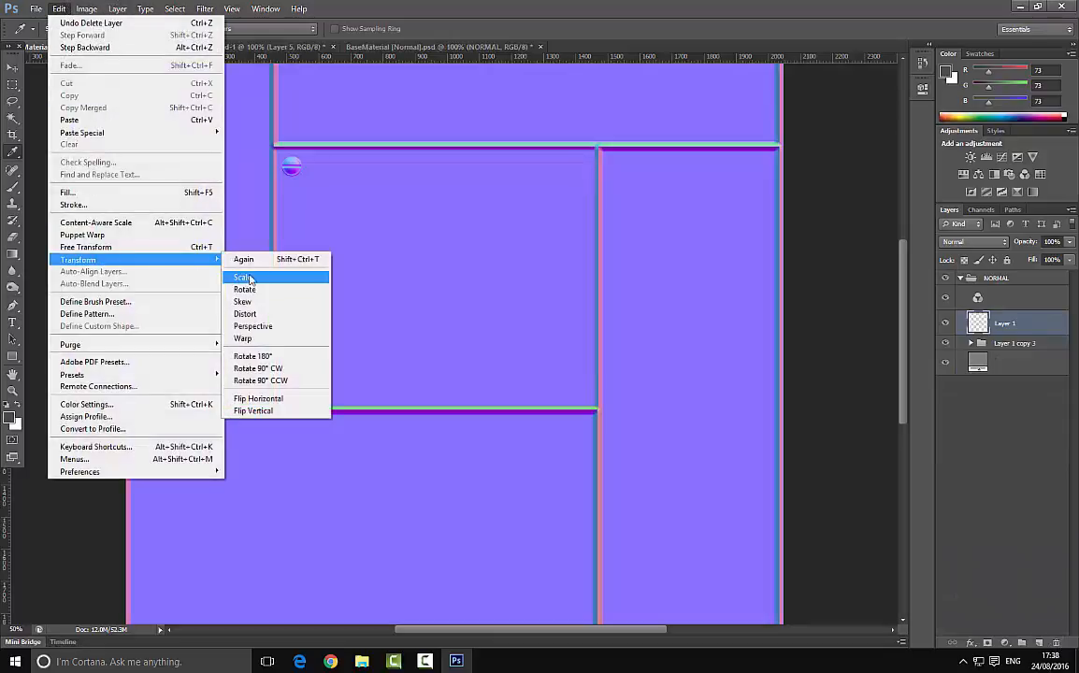
left_click(248, 280)
left_click_drag(303, 177, 298, 172)
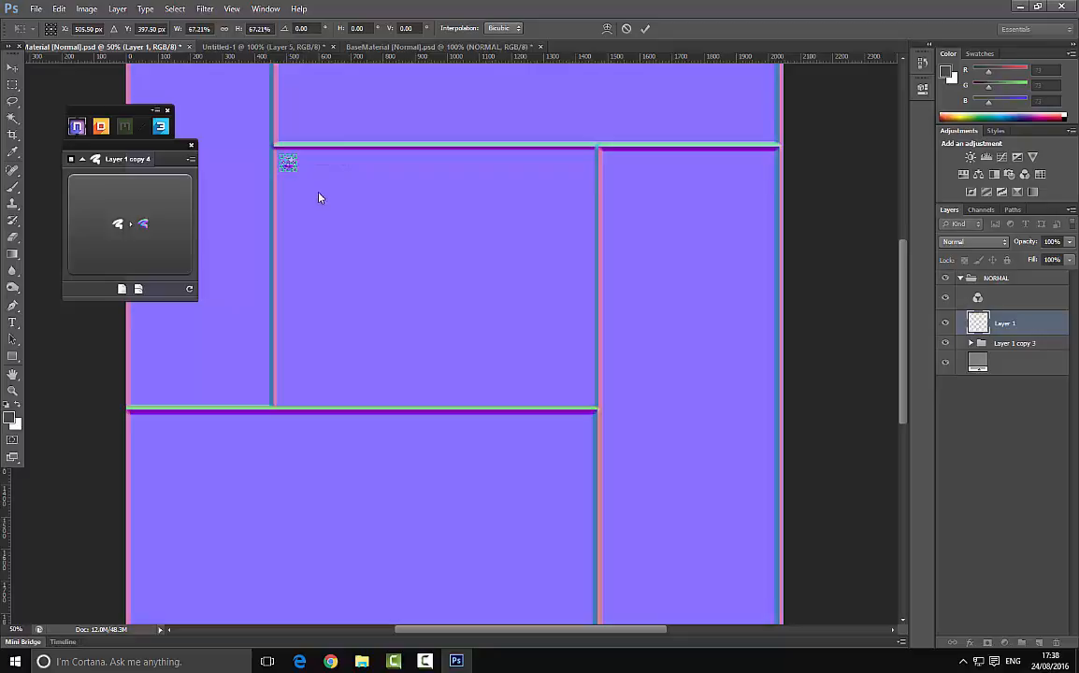
key("Return")
key("i")
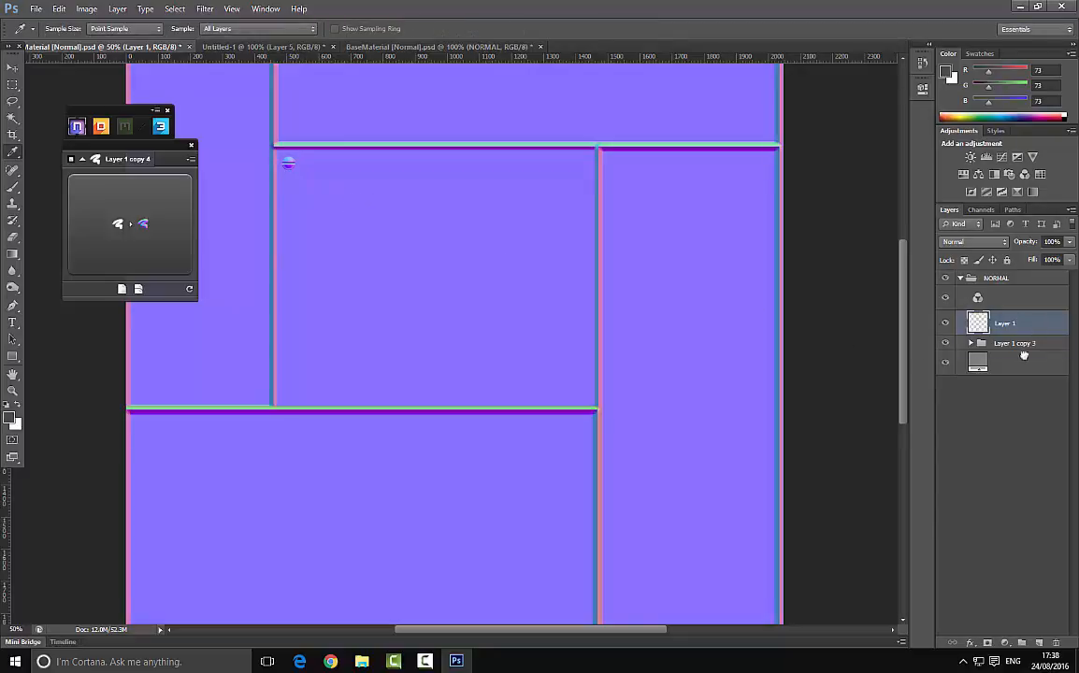
Duplicate the screw head, move the copy about 906 px straight across to the upper-right corner, and rotate it about 43° counterclockwise
key("ctrl+j")
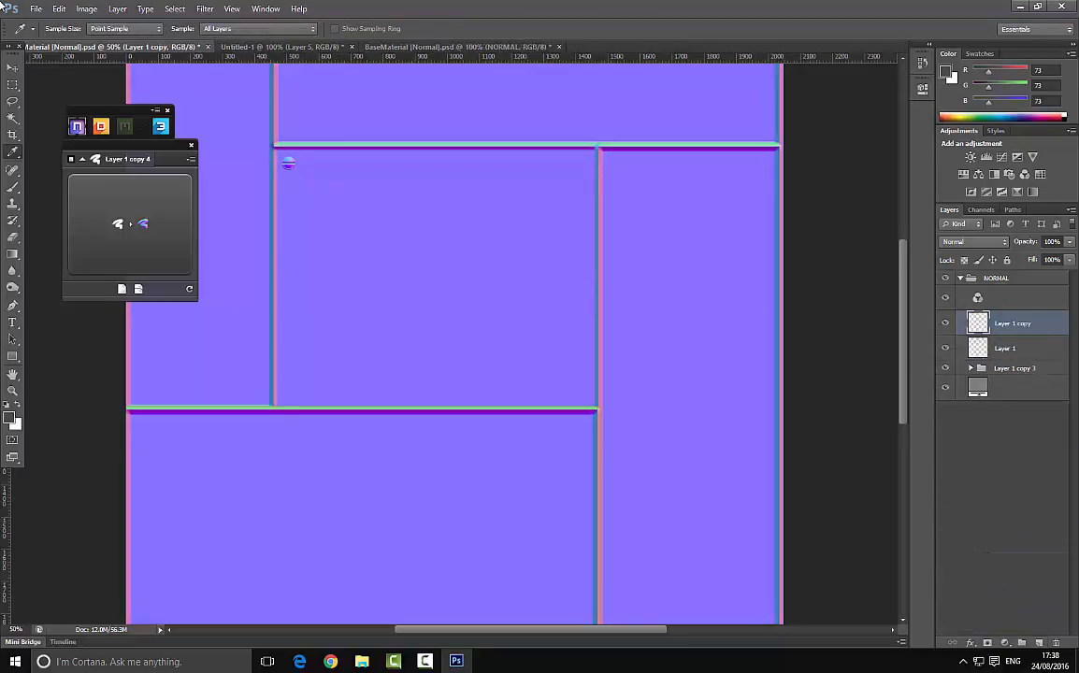
left_click(11, 65)
left_click_drag(297, 167, 589, 166)
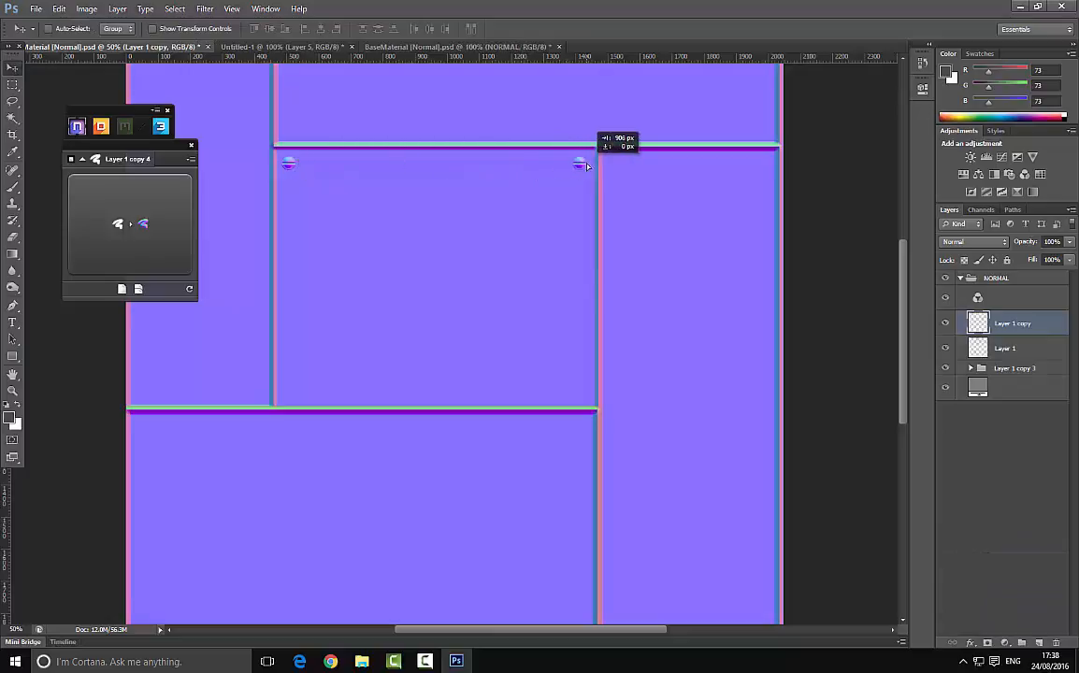
left_click(58, 9)
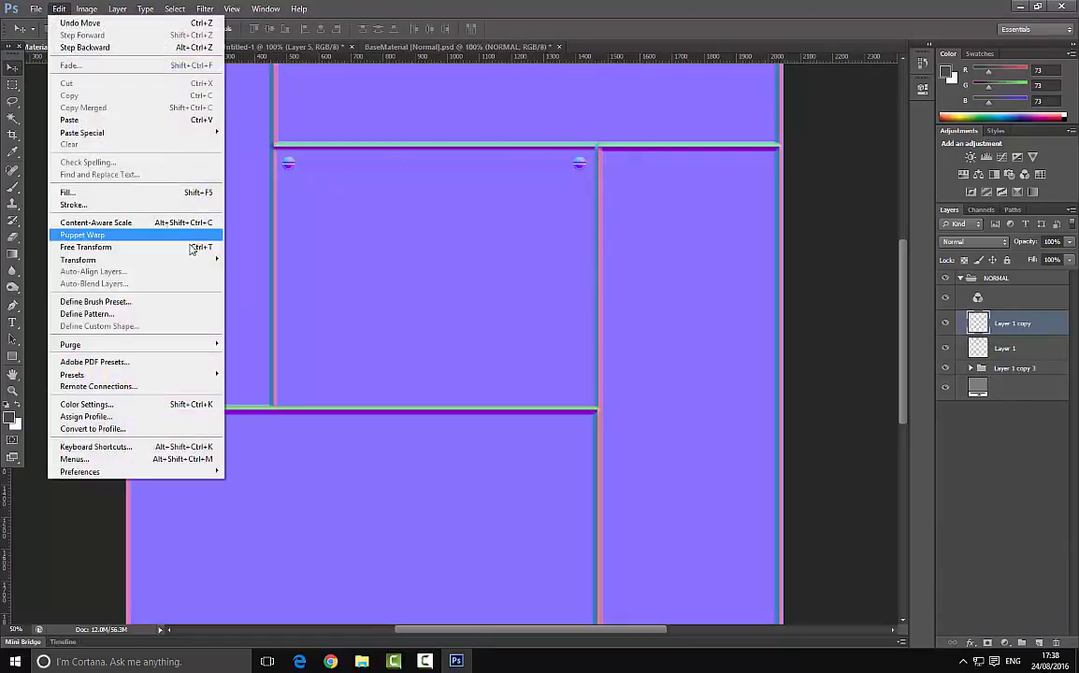
left_click(185, 247)
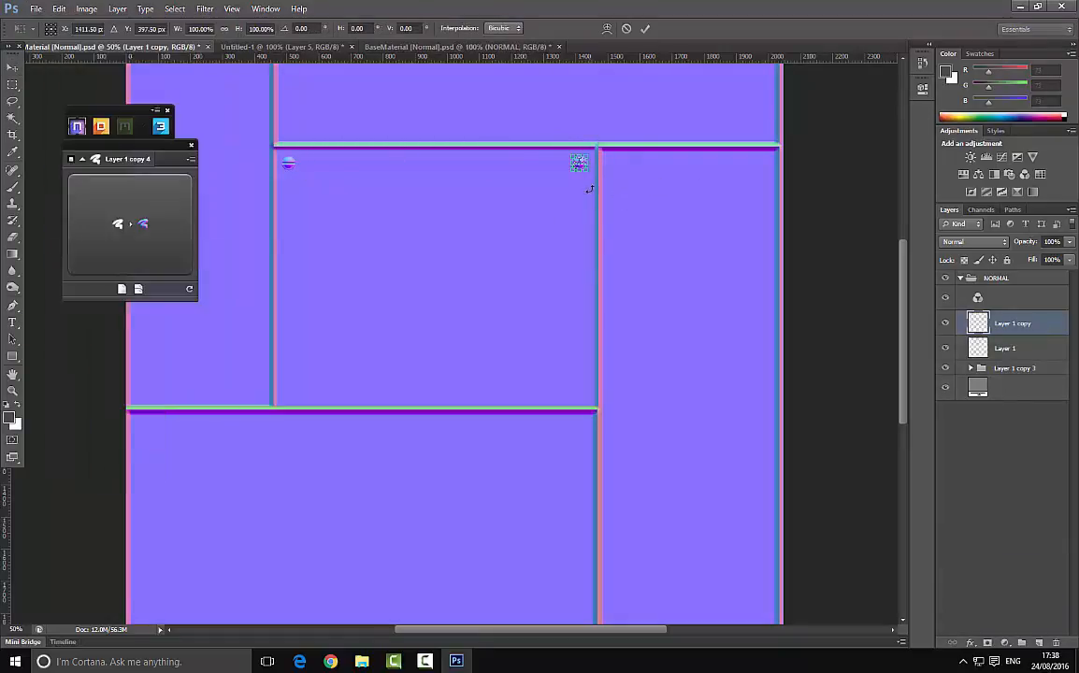
left_click_drag(589, 190, 610, 174)
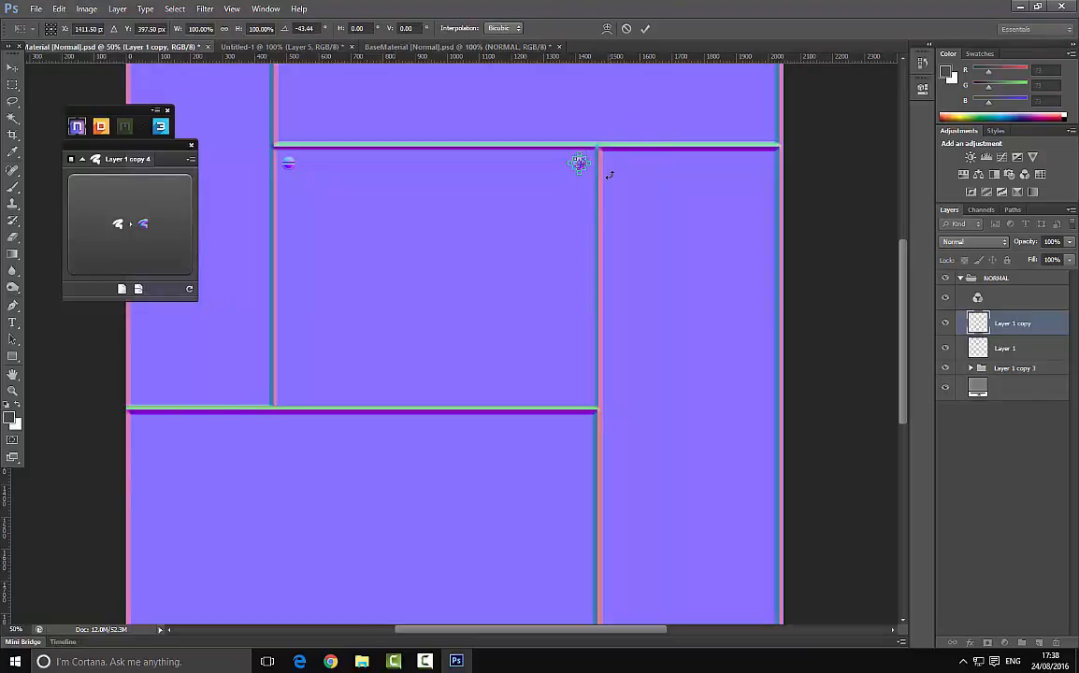
key("Return")
Duplicate the rotated screw head and move the copy straight down to the central panel's lower-right corner
left_click_drag(1025, 338, 1039, 644)
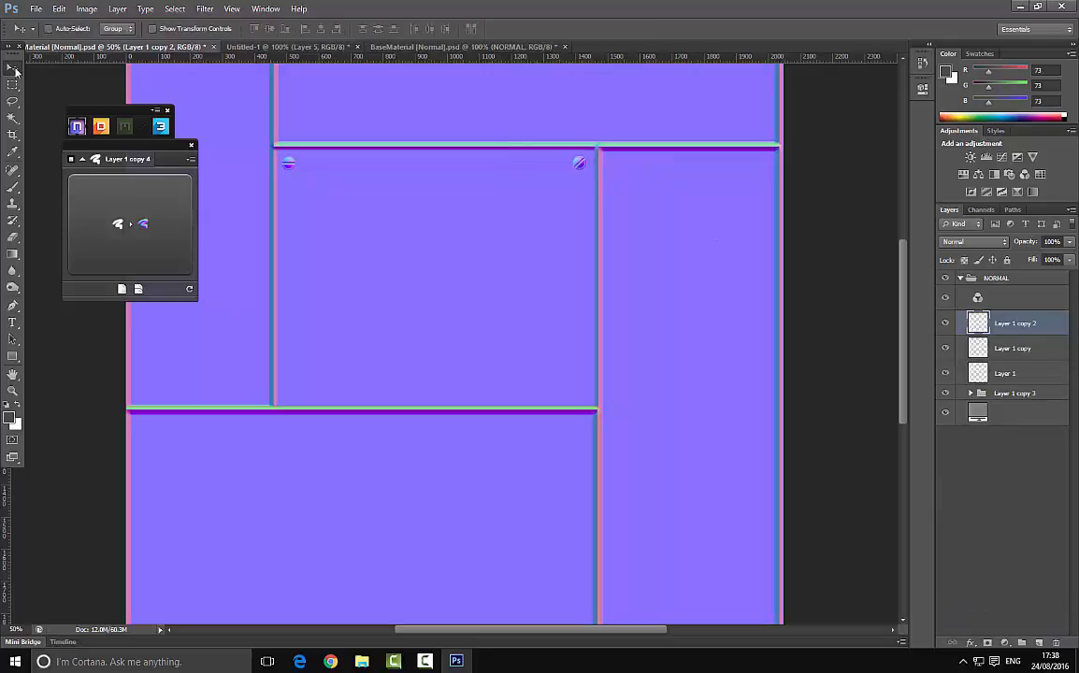
left_click_drag(576, 195, 576, 427)
Try to rotate the lower-right screw head by 180°
left_click(60, 9)
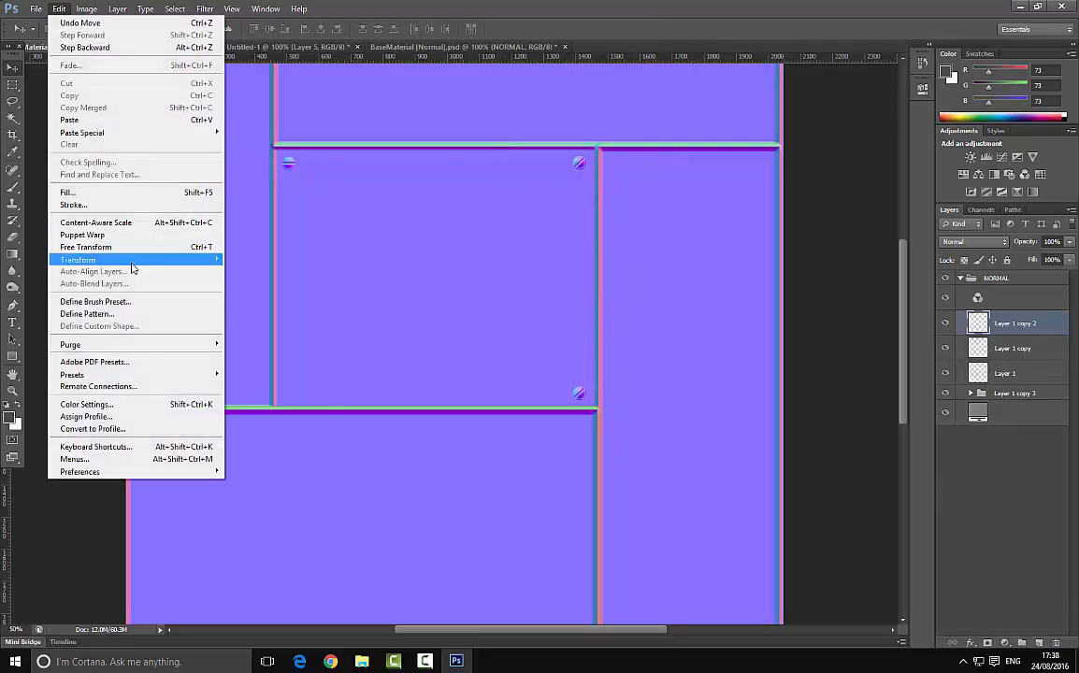
mouse_move(209, 262)
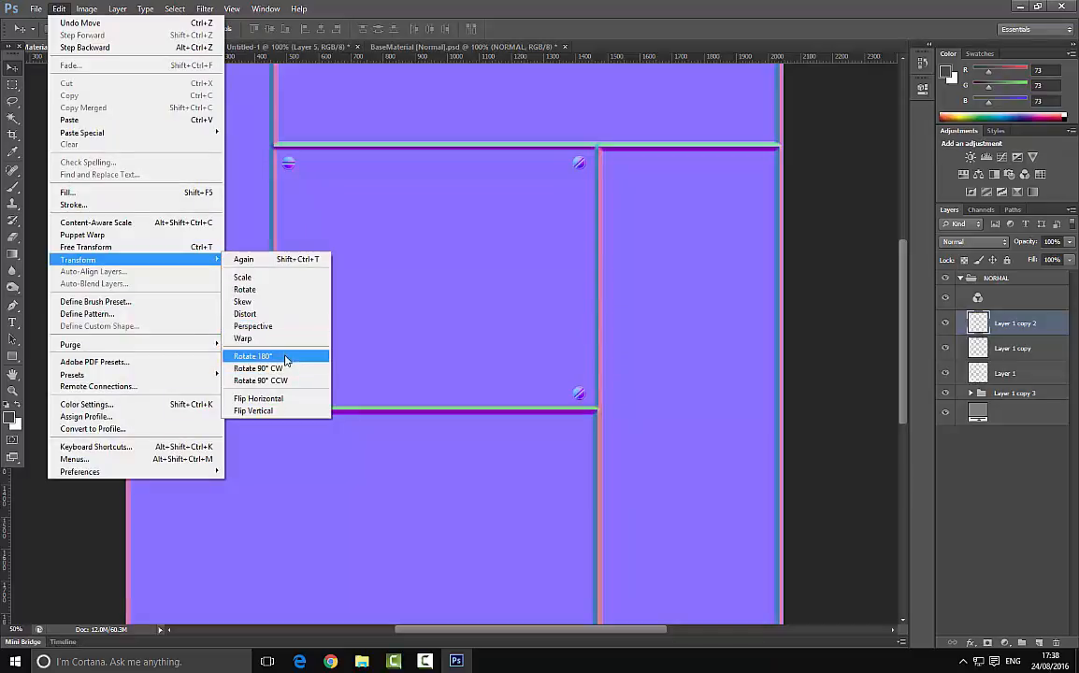
left_click(283, 357)
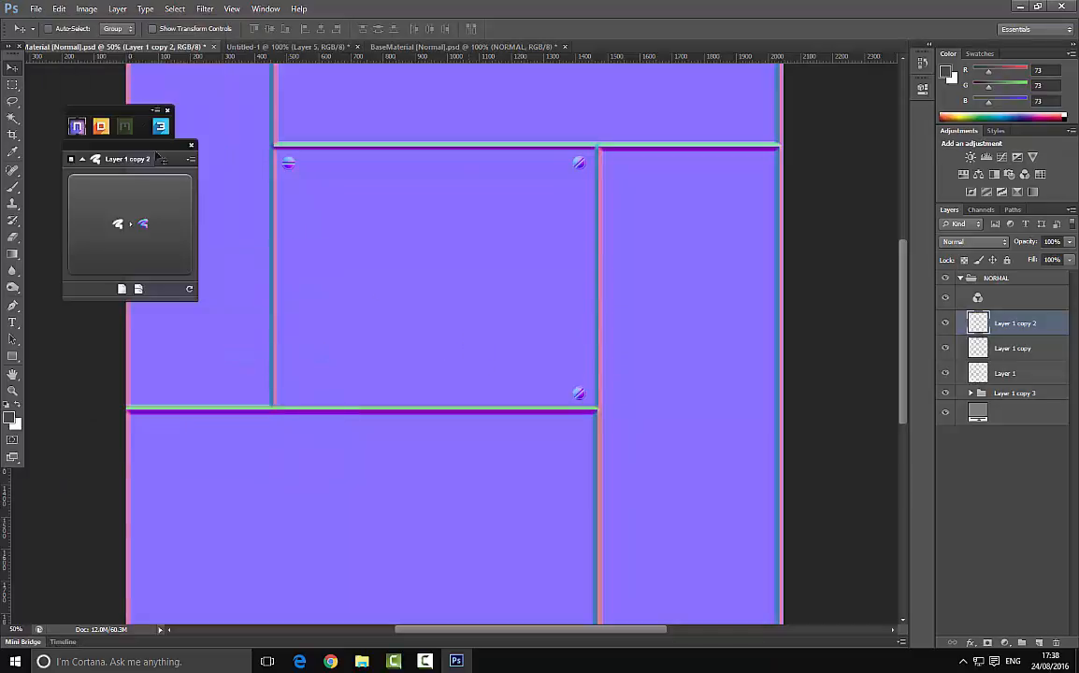
Rotate the lower-right screw head about 74° counterclockwise with Free Transform
left_click(60, 10)
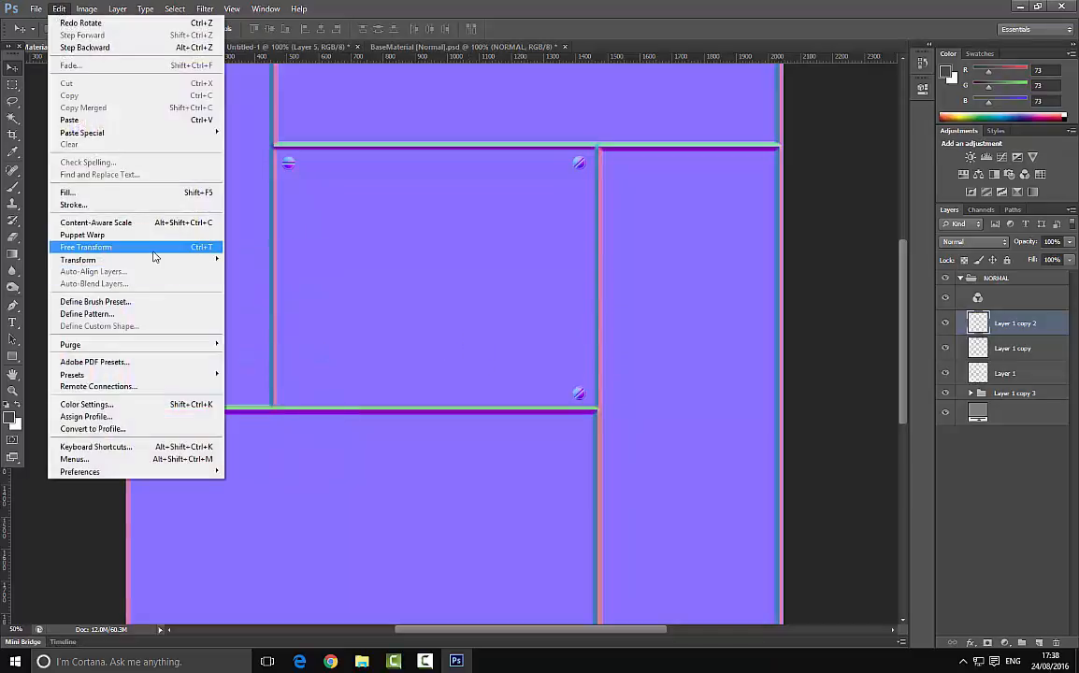
left_click(152, 247)
left_click_drag(582, 445, 612, 401)
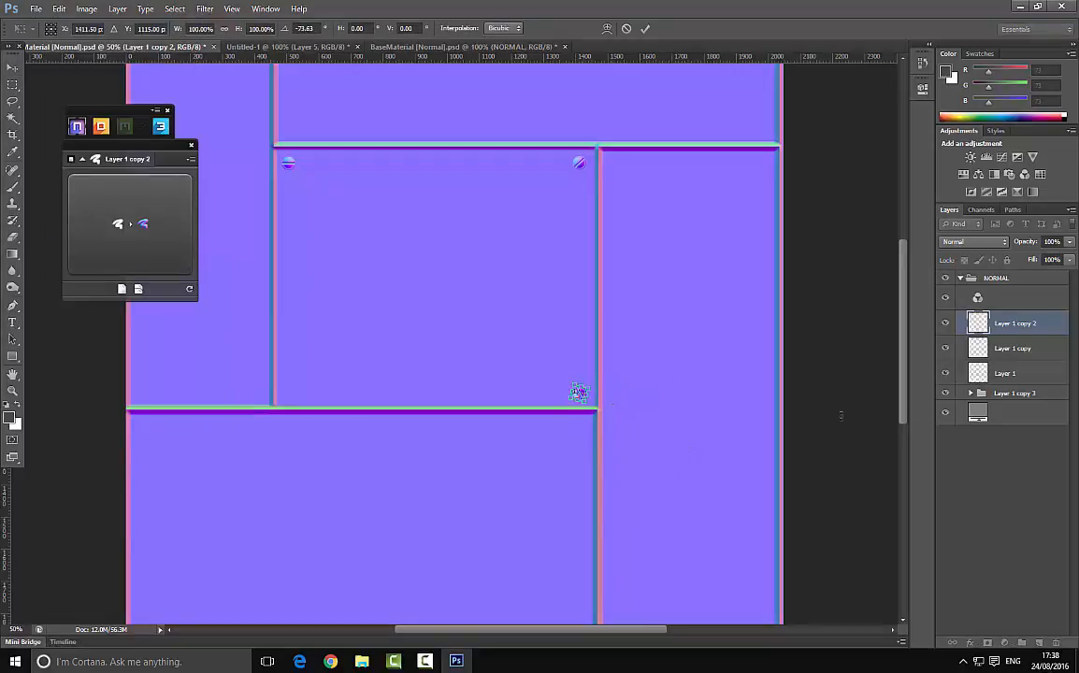
key("Return")
mouse_move(1018, 325)
left_mouse_down()
mouse_move(991, 385)
mouse_move(991, 552)
mouse_move(991, 458)
mouse_move(1022, 325)
mouse_move(1028, 621)
mouse_move(1029, 308)
left_mouse_up()
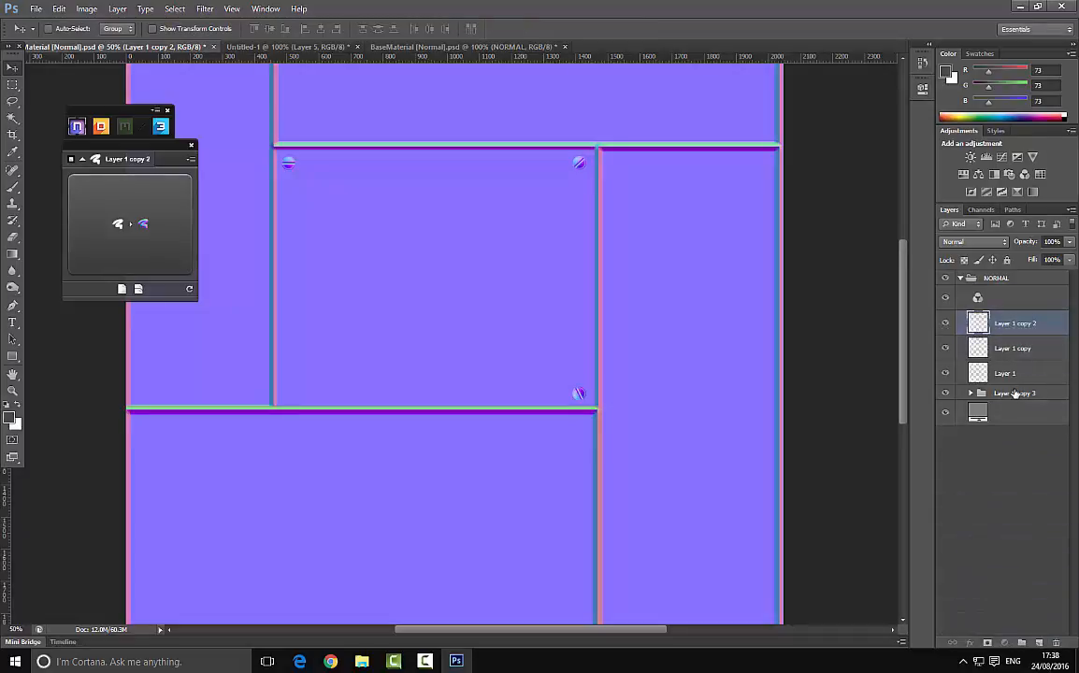
Duplicate the upper-left screw head, move the copy straight down to the lower-left corner, and rotate it about 81° clockwise
left_click_drag(1019, 374, 1038, 641)
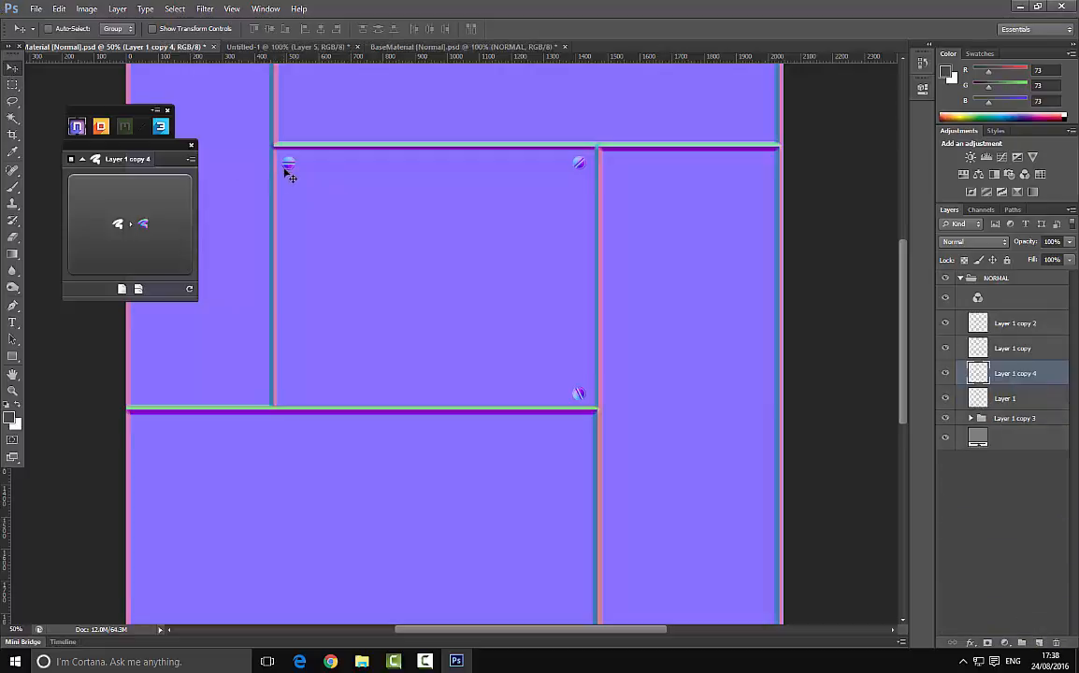
left_click_drag(290, 176, 290, 405)
left_click(75, 9)
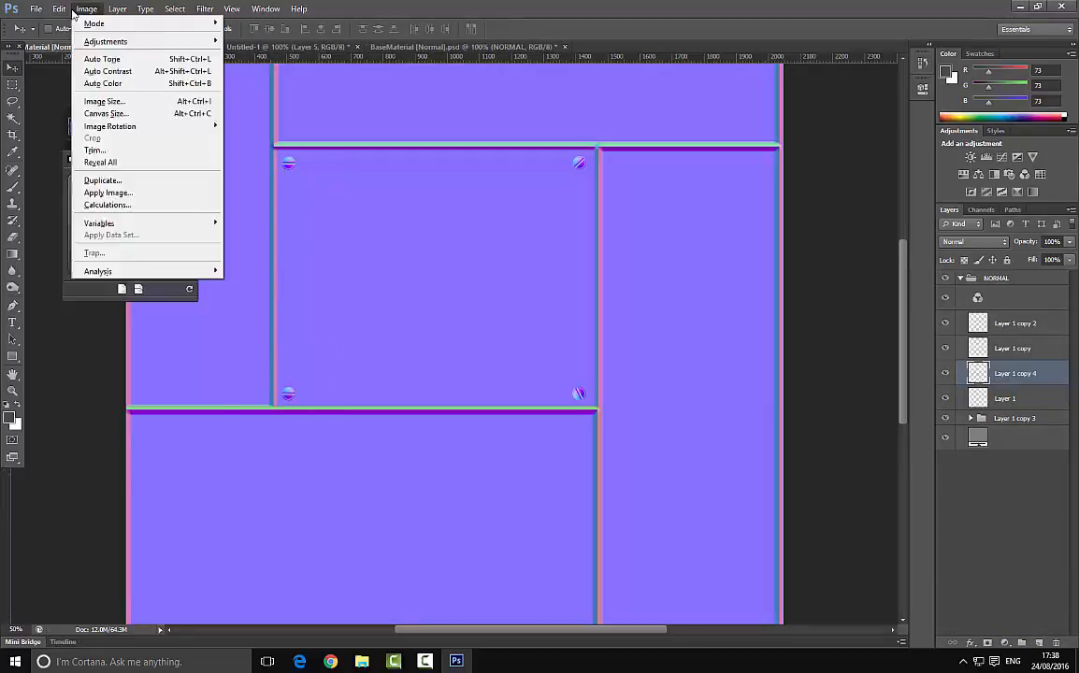
left_click(150, 231)
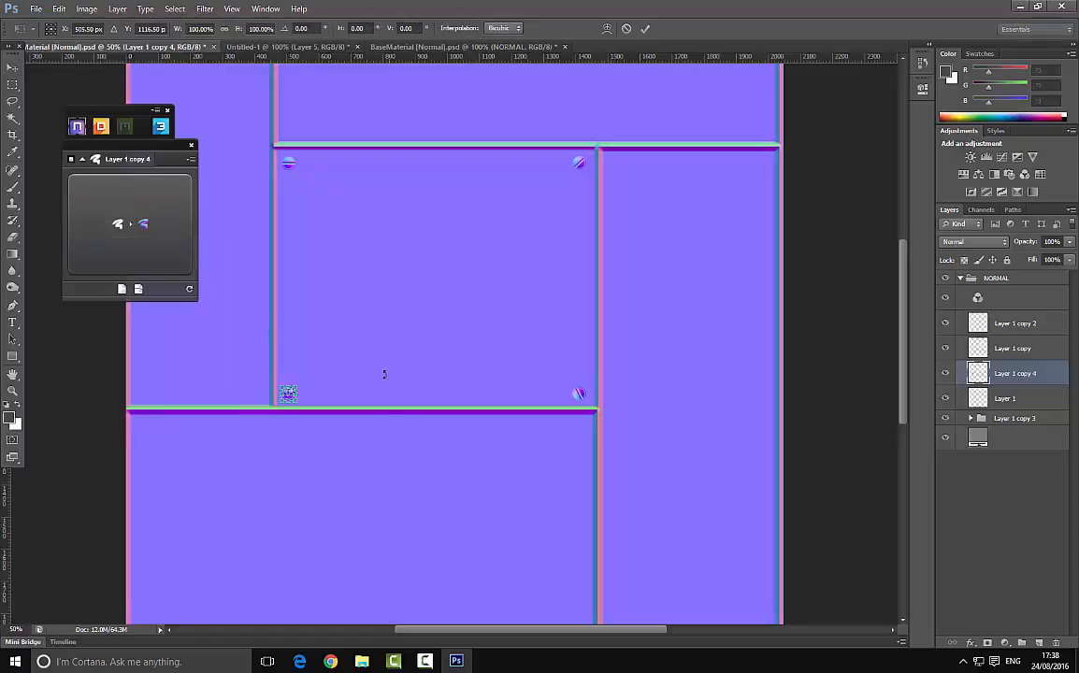
left_click_drag(318, 376, 334, 433)
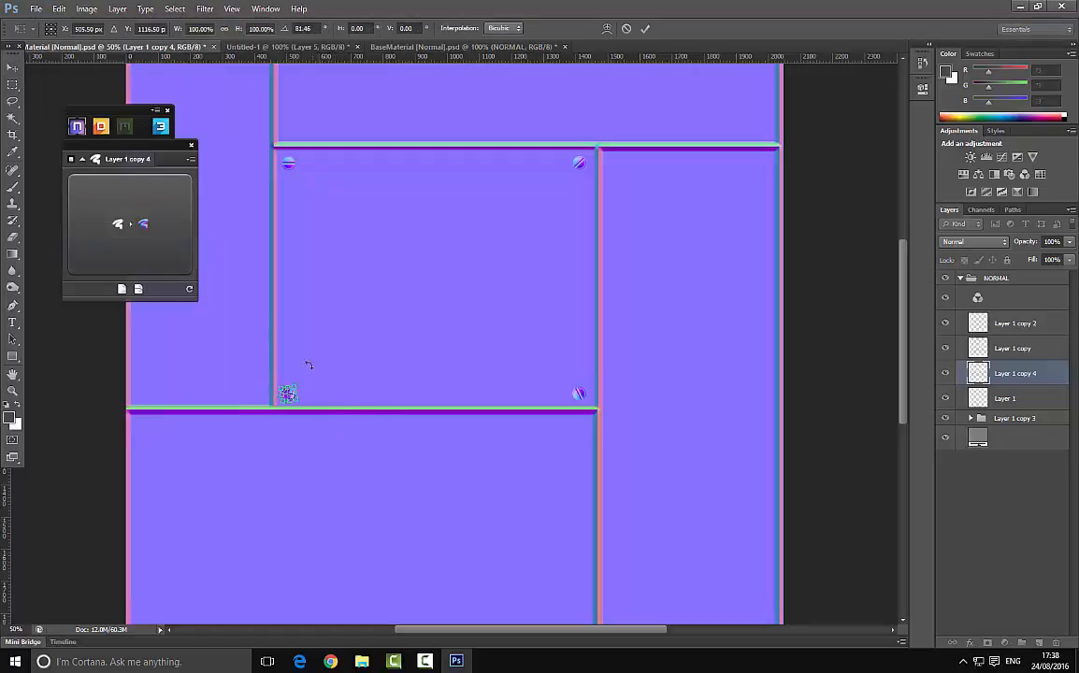
key("Return")
Reopen the 3D preview and examine the smaller, individually rotated screw heads on the cube and on the plane mesh
left_click(160, 126)
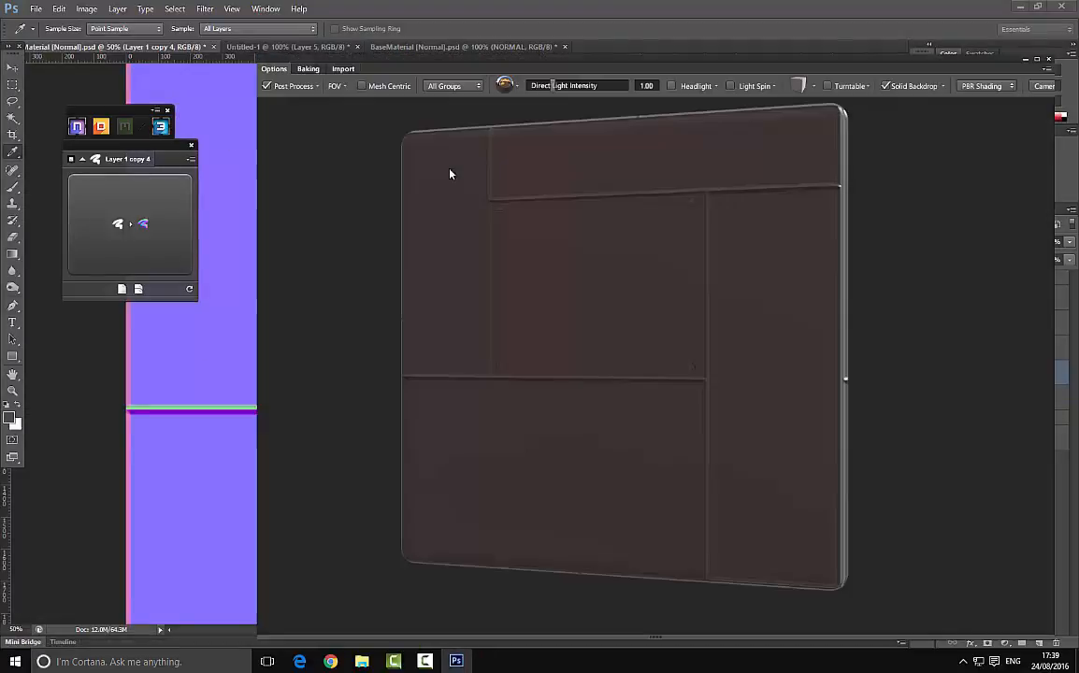
left_click_drag(491, 236, 593, 264)
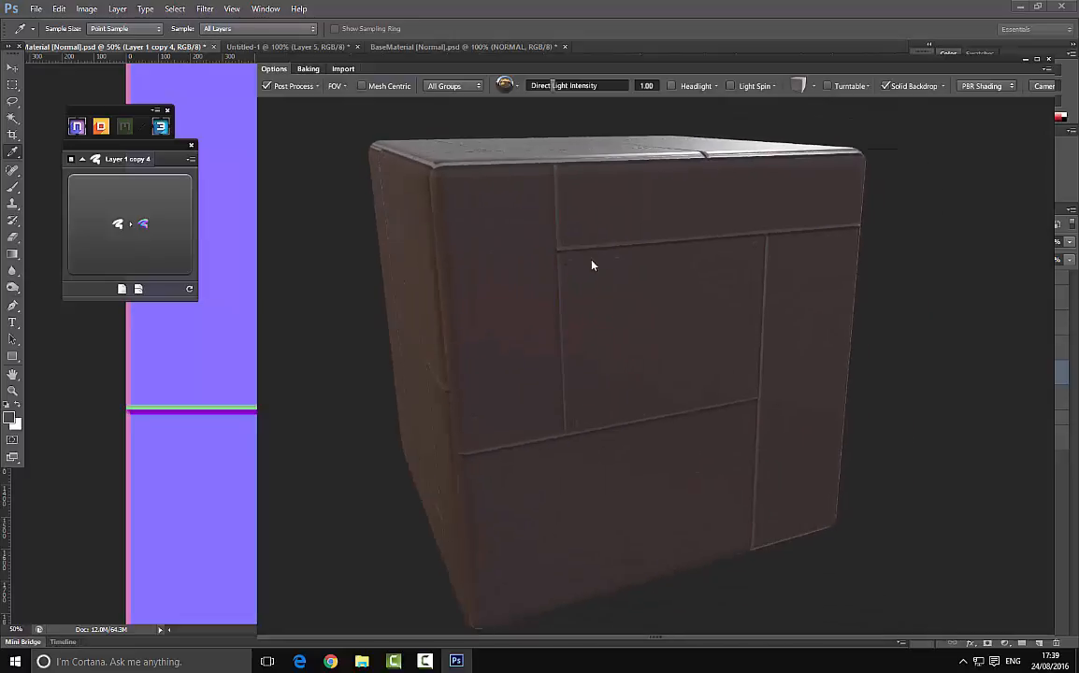
scroll(578, 264, "up", 5)
left_click_drag(721, 253, 639, 248)
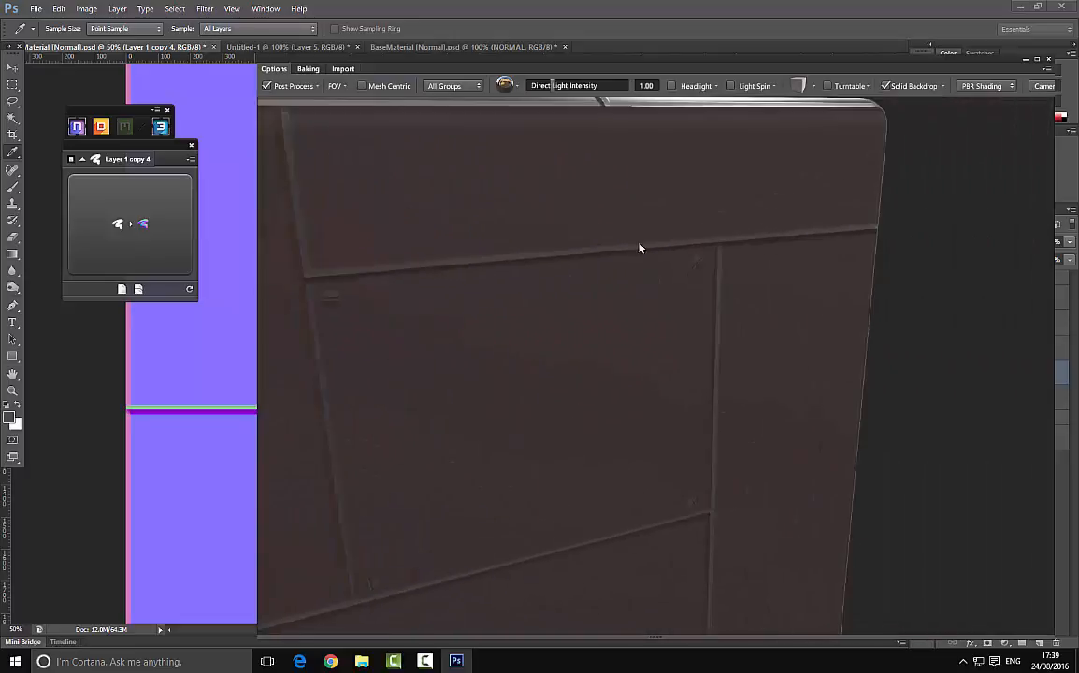
left_click(813, 85)
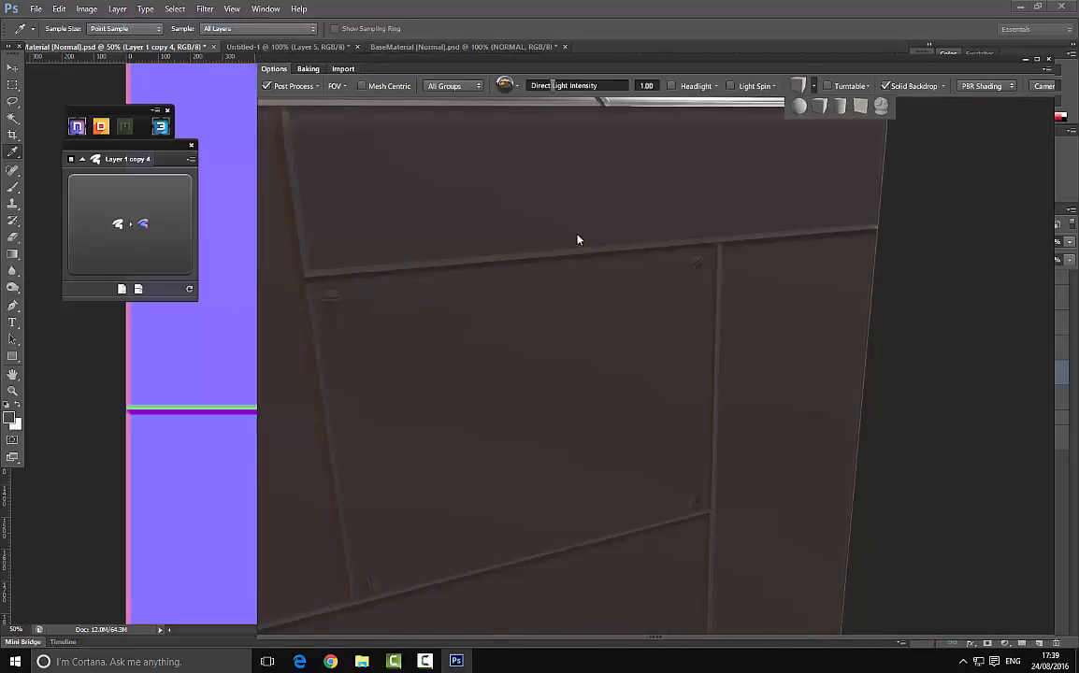
left_click(858, 106)
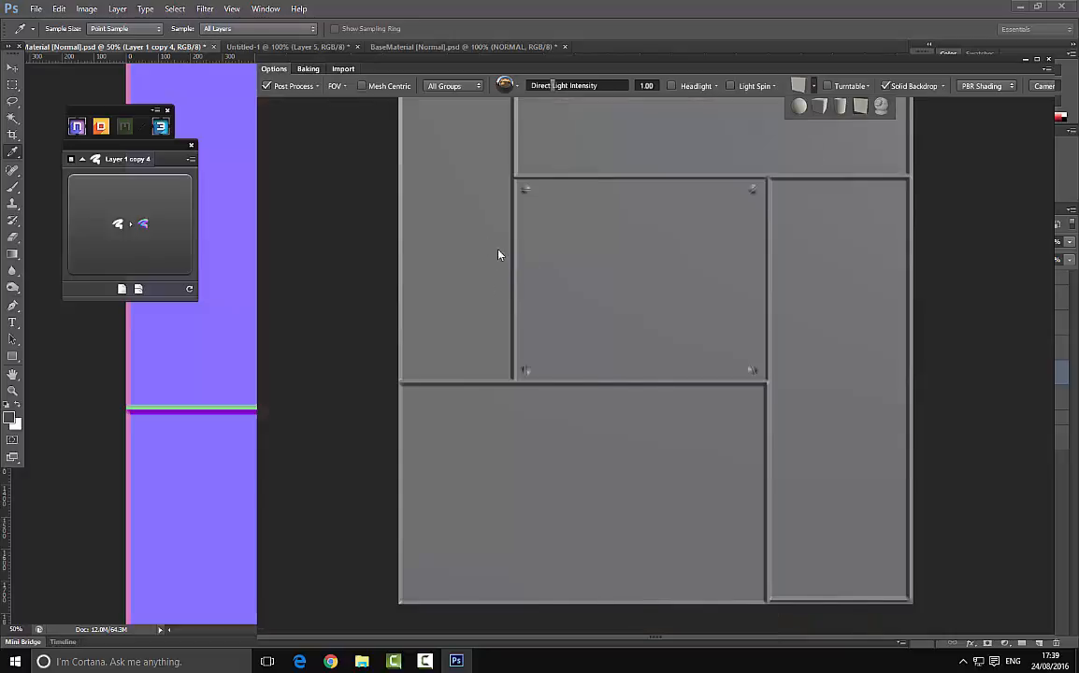
left_click_drag(498, 255, 502, 252)
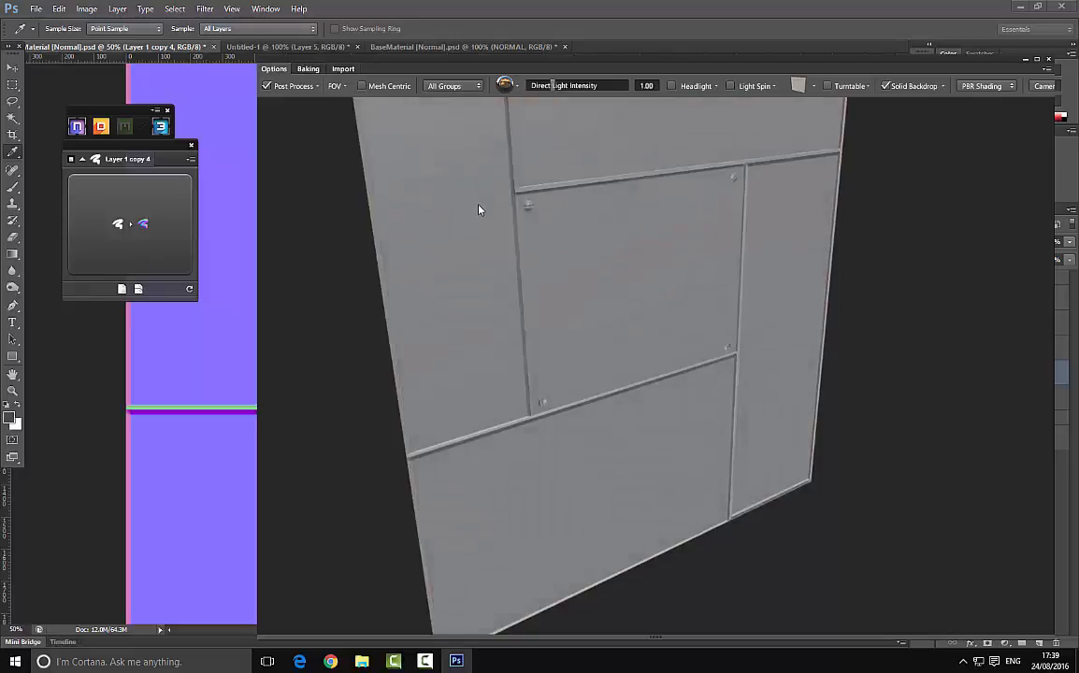
Examine the central panel's four screw heads on the preview plane from several angles and distances, and close the 3D preview
left_click_drag(483, 211, 598, 255)
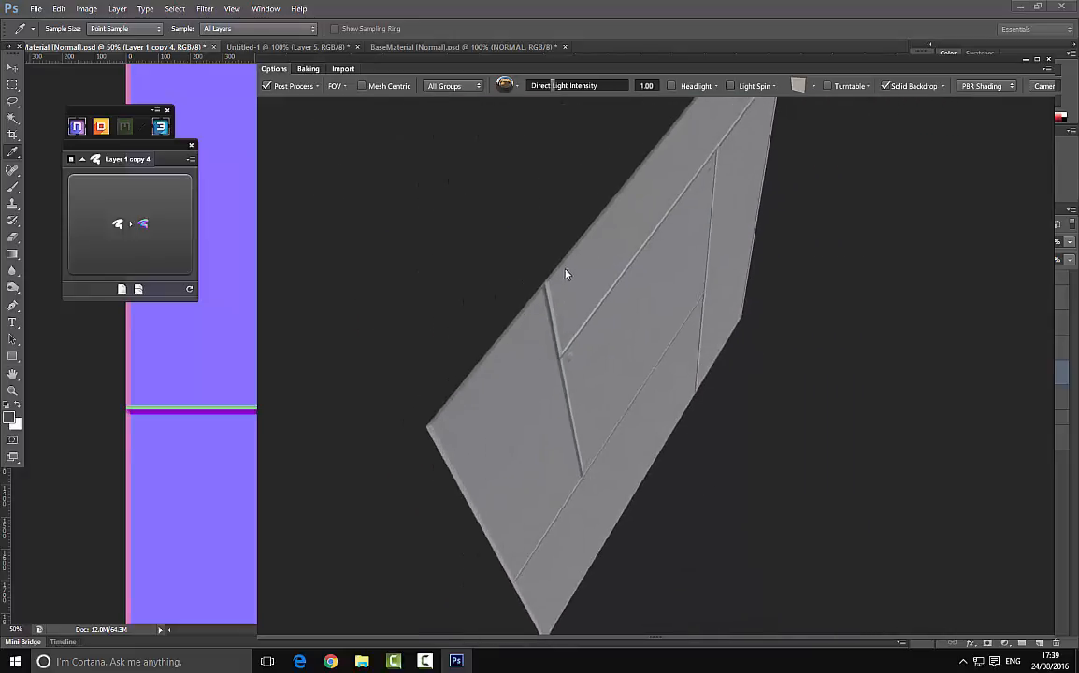
scroll(544, 291, "up", 5)
scroll(553, 300, "down", 2)
left_click_drag(553, 299, 573, 280)
scroll(582, 281, "up", 2)
left_click_drag(535, 225, 544, 313)
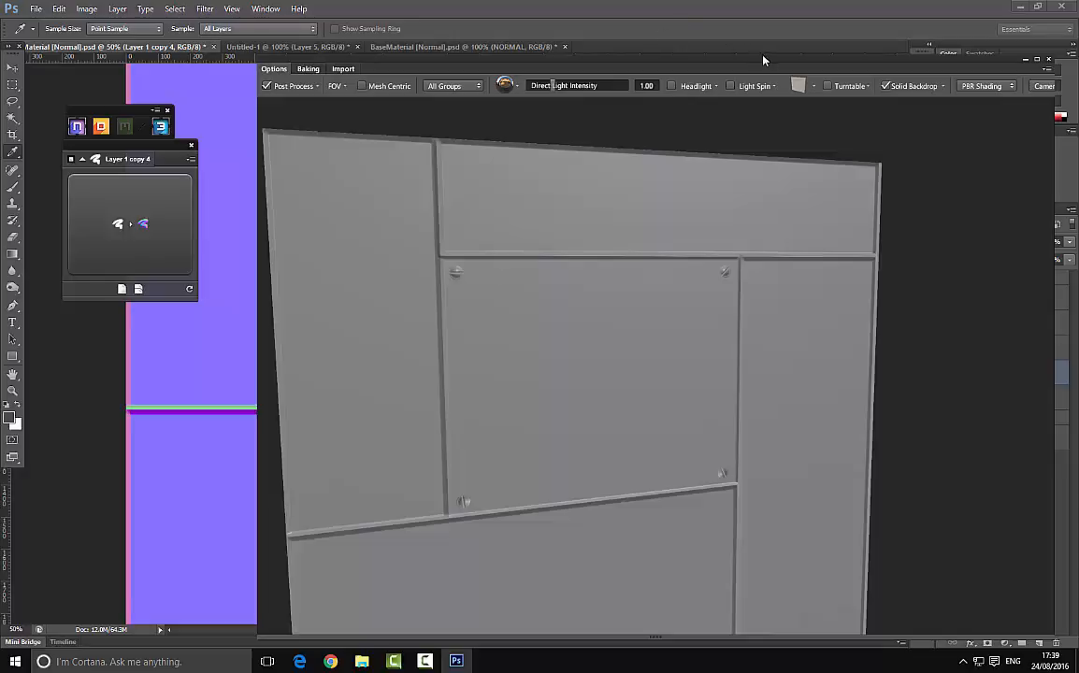
left_click_drag(762, 58, 686, 46)
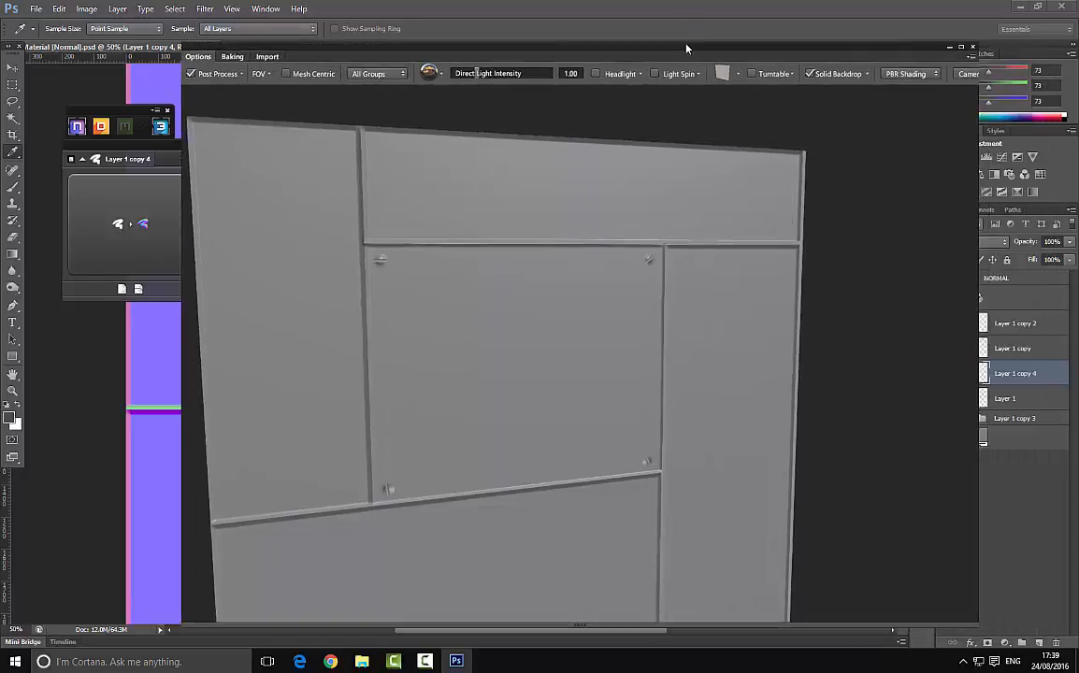
left_click(972, 48)
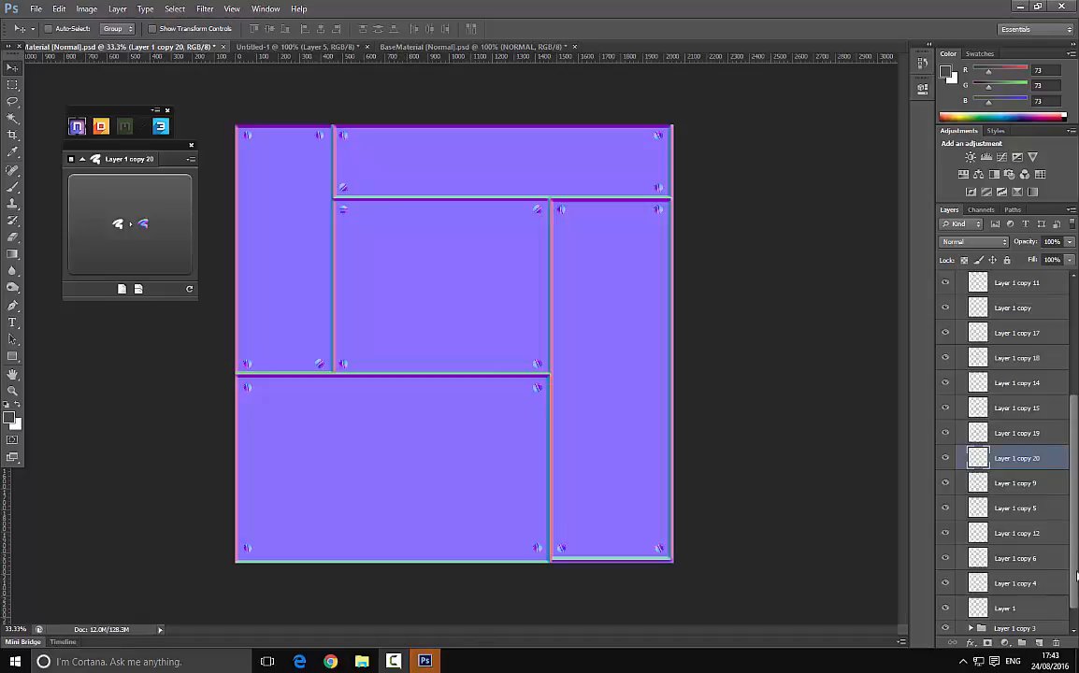
Merge all the screw-head layers from Layer 1 up to Layer 1 copy 7 into a single layer
scroll(1076, 576, "down", 1)
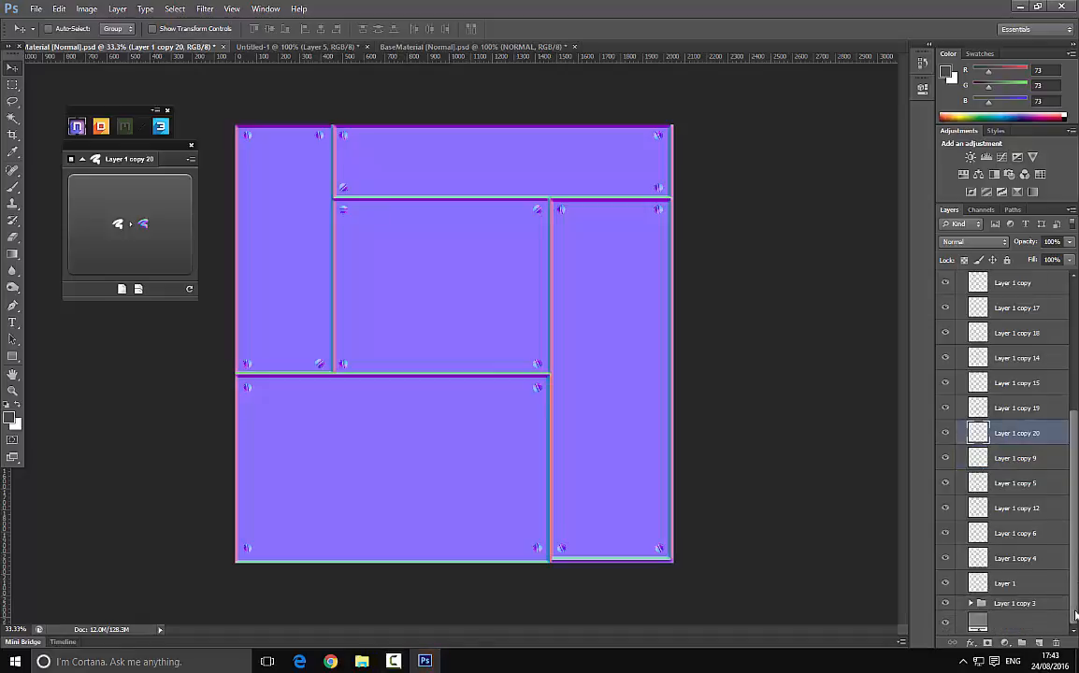
left_click(1013, 585)
scroll(1007, 467, "up", 7)
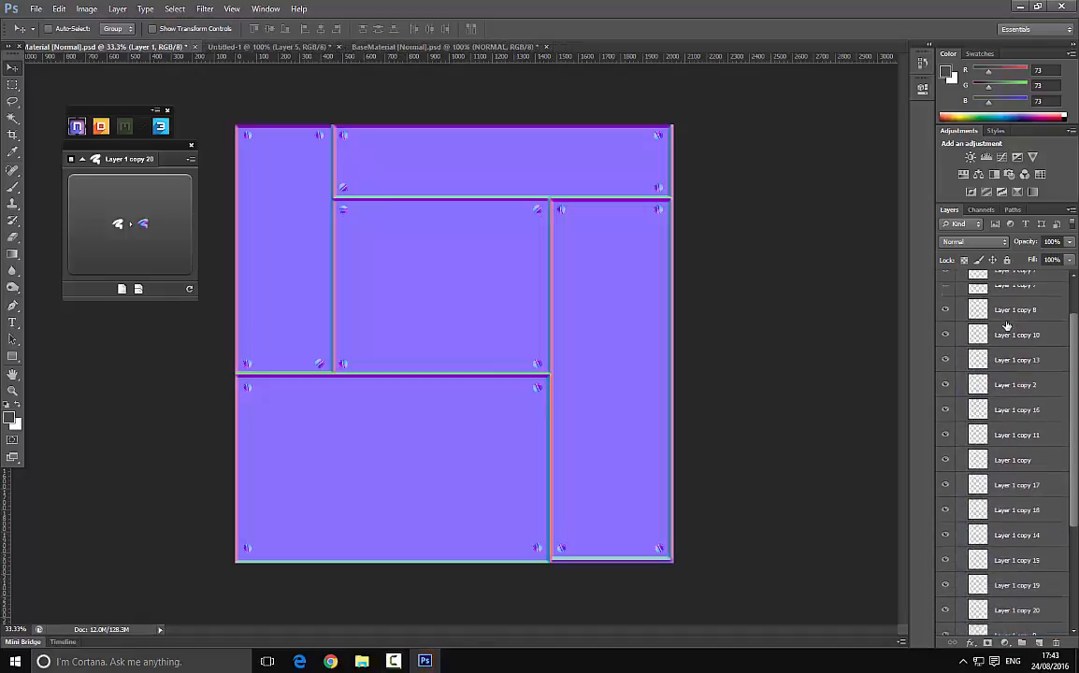
scroll(1007, 325, "up", 2)
left_click(1006, 297, "shift")
right_click(1007, 328)
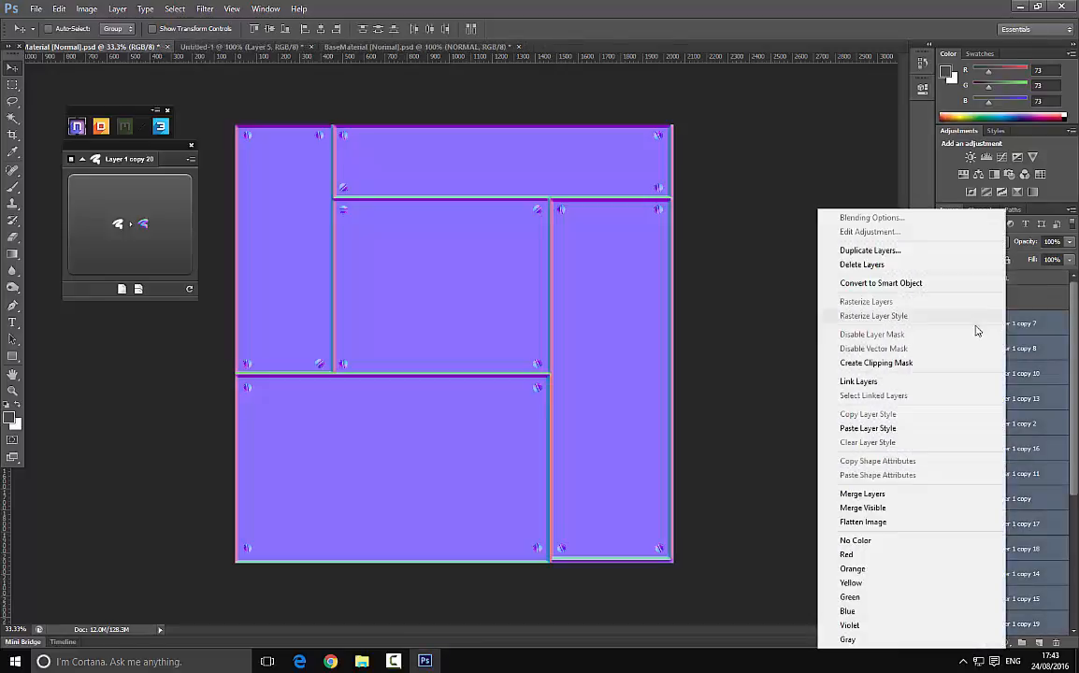
left_click(862, 494)
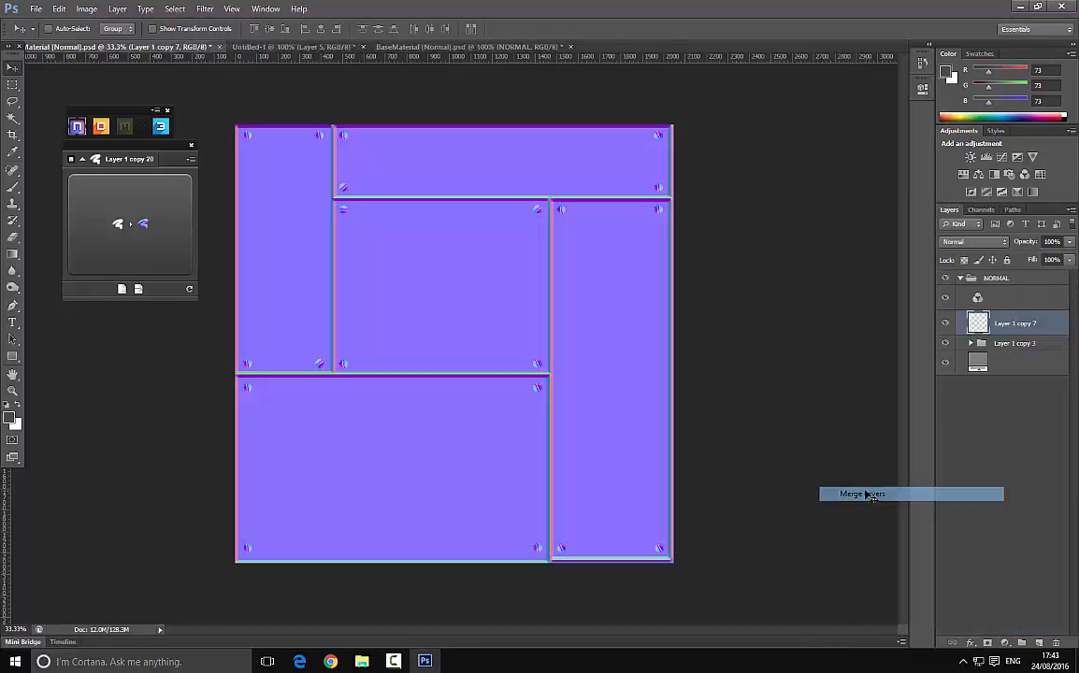
Reopen the 3D preview with the plane mesh and examine the screw heads in the corners of all the panels
left_click(161, 127)
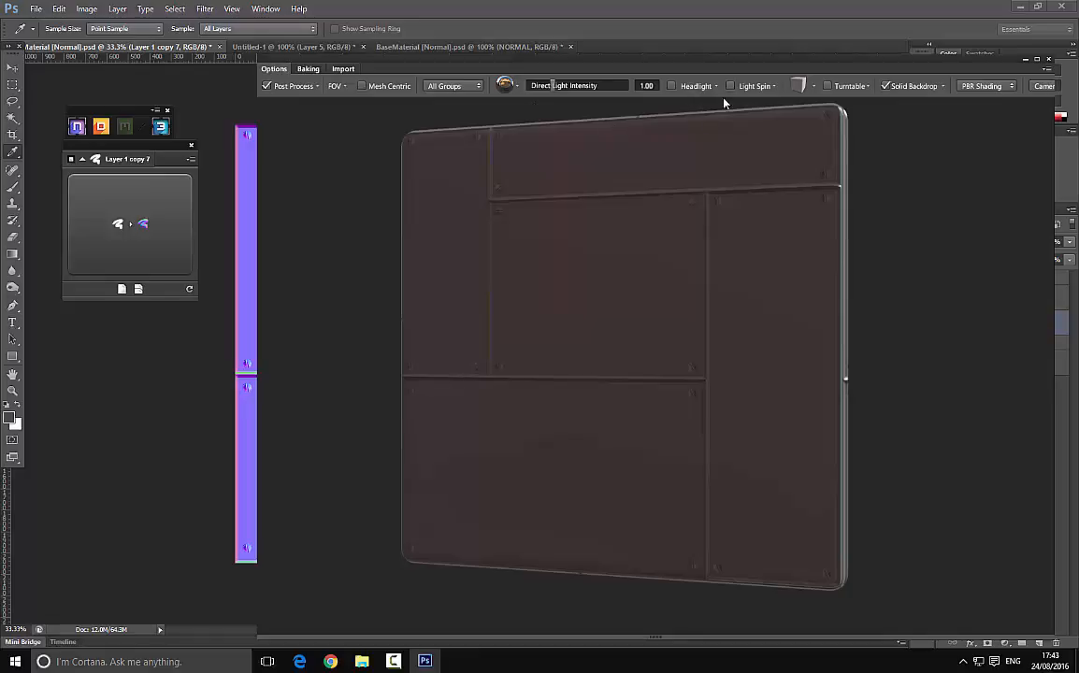
left_click(813, 86)
left_click(859, 105)
left_click_drag(585, 134, 555, 246)
left_click_drag(547, 347, 597, 339)
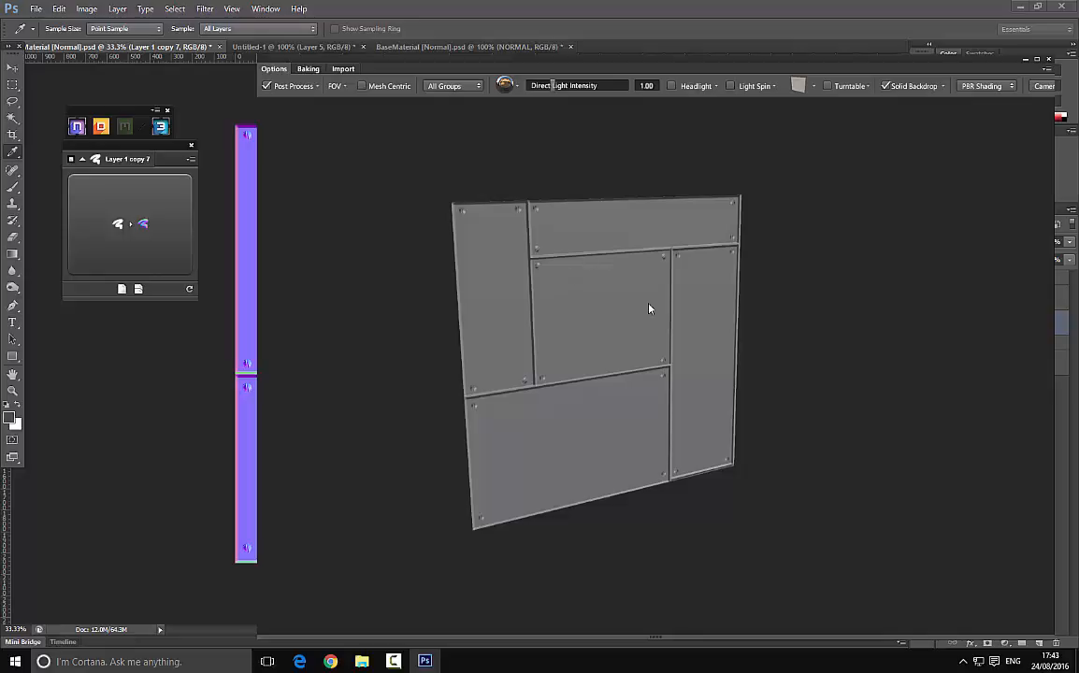